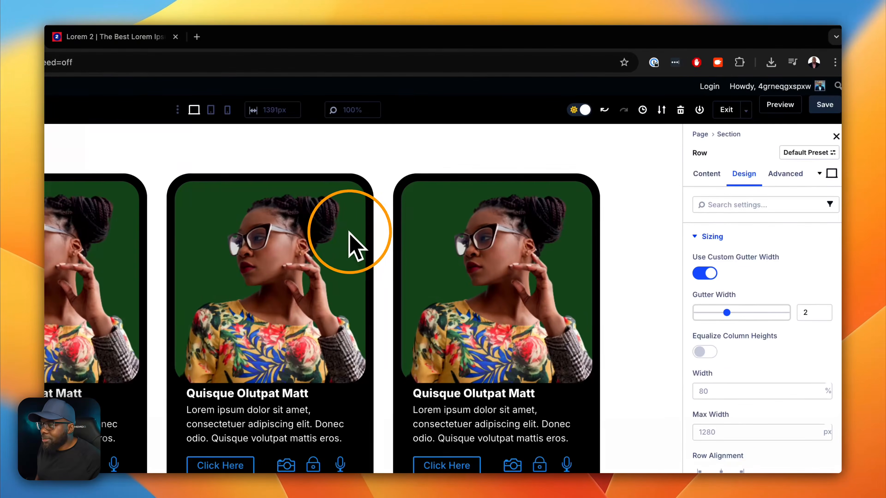
# - Delete the card groups from the second and third columns of the row
pyautogui.moveTo(505, 137)
pyautogui.click(359, 181)
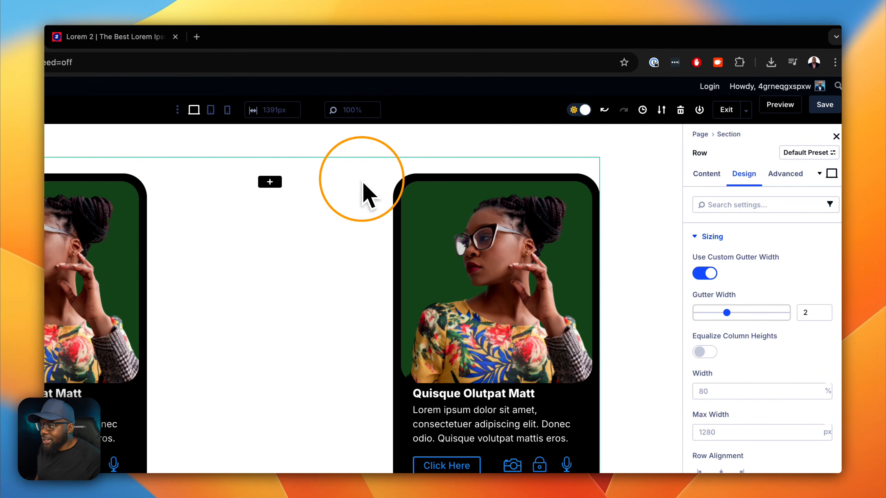
pyautogui.click(586, 181)
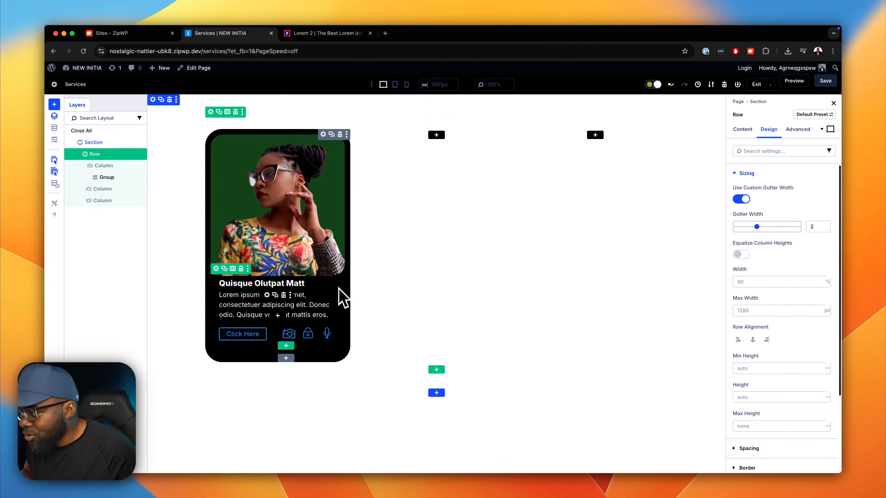
# - Add a Group module to the empty third column and insert an Image module inside it
pyautogui.click(595, 135)
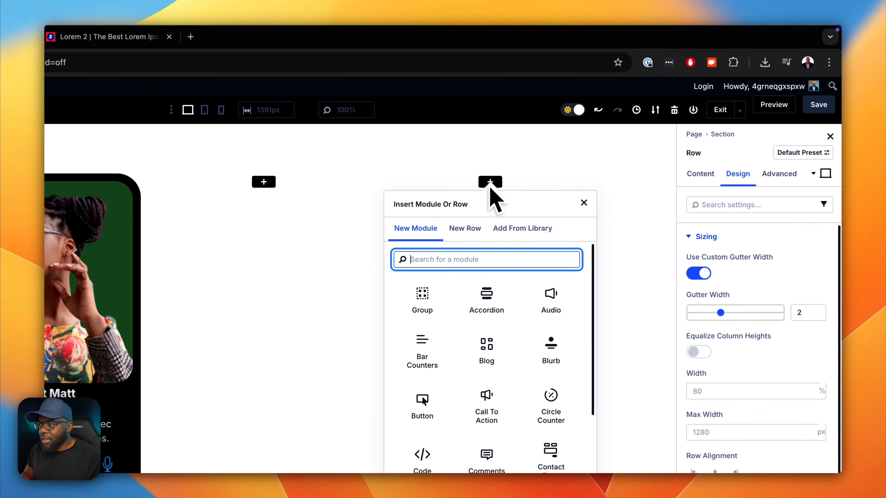
pyautogui.click(429, 298)
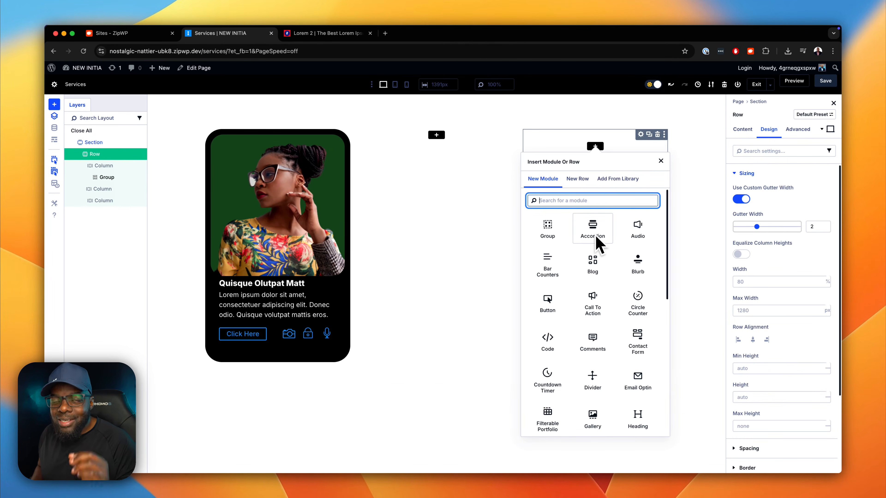
pyautogui.write('imag')
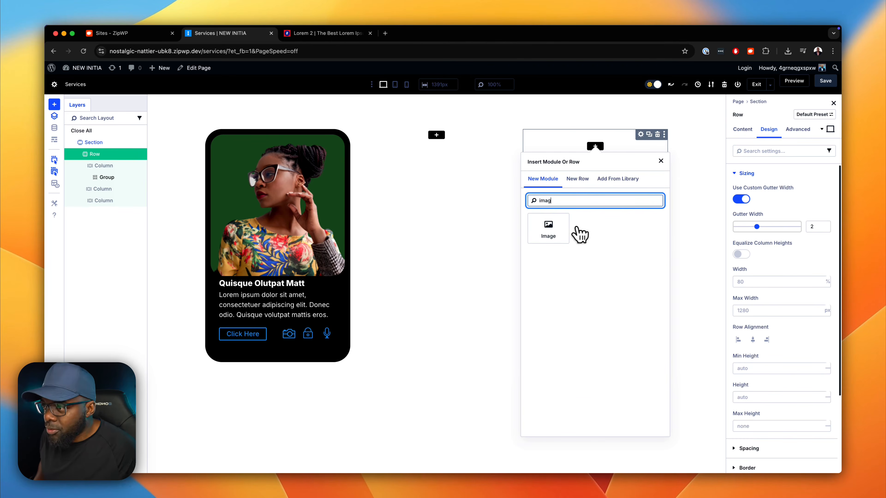
pyautogui.click(577, 228)
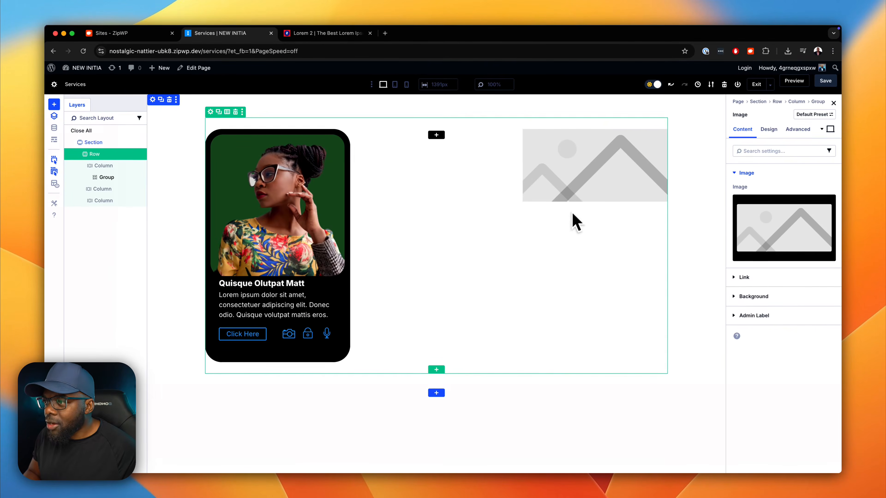
# - Add a Text module below the placeholder image in the group and duplicate it
pyautogui.click(586, 198)
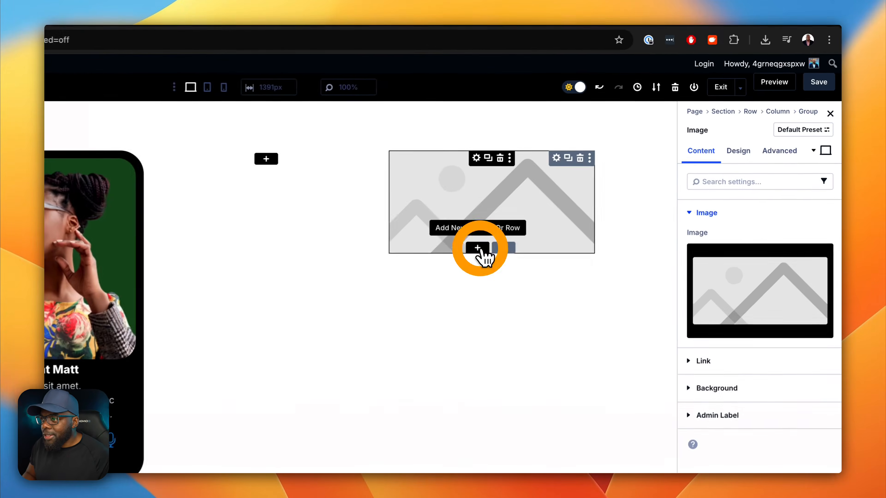
pyautogui.write('te')
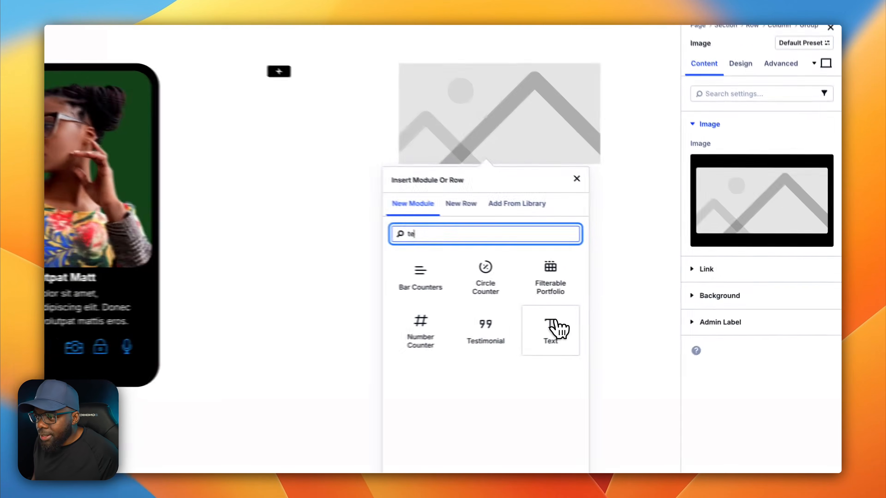
pyautogui.click(633, 320)
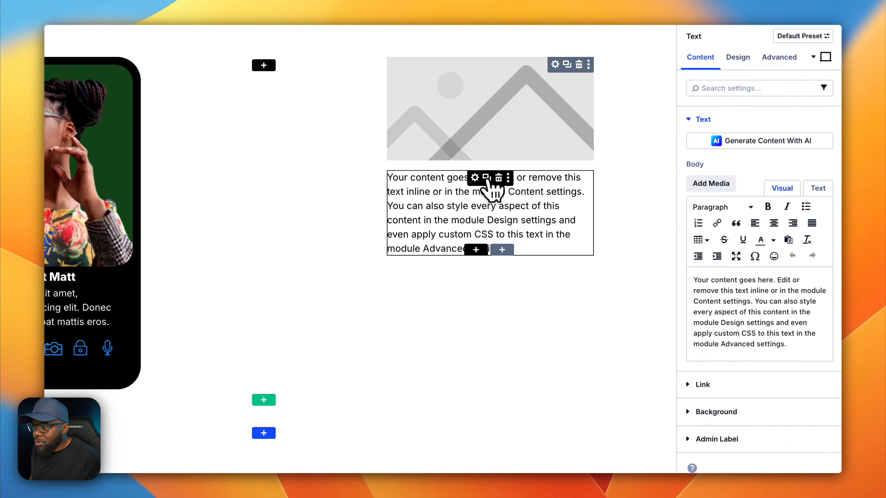
pyautogui.click(487, 180)
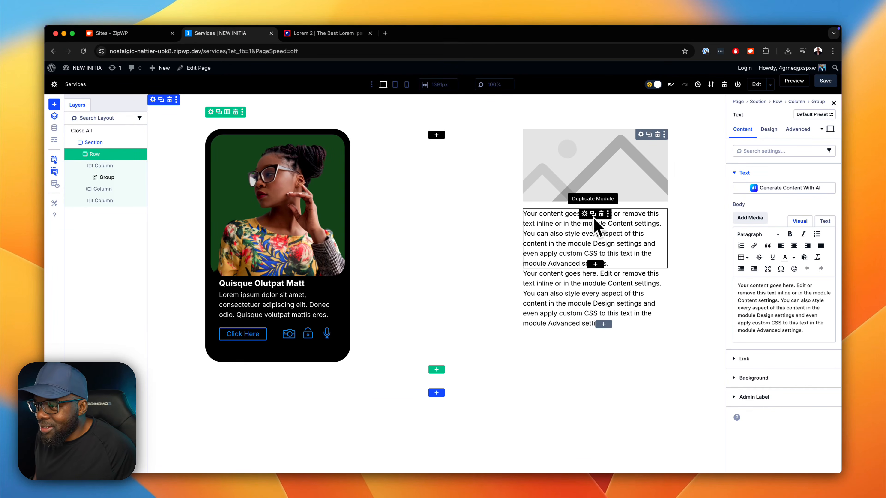
# - Switch to the Lorem 2 page and copy the words "Suspendisse urna" from its first paragraph
pyautogui.click(349, 38)
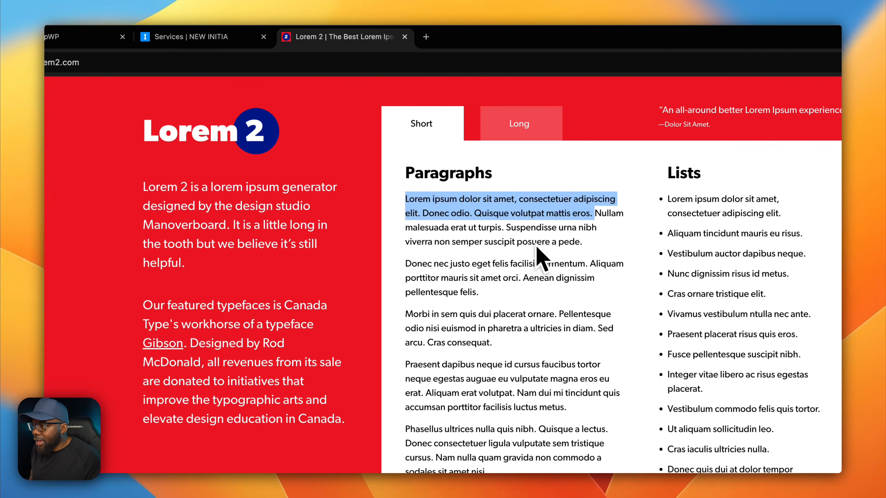
pyautogui.moveTo(507, 228); pyautogui.dragTo(578, 241)
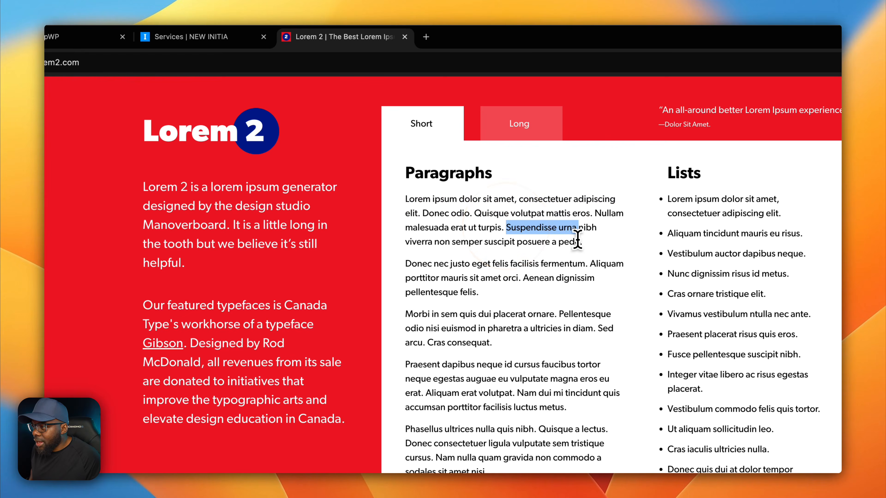
pyautogui.press('super+c')
# - Back on the Services page, replace the first text module's body with the copied words, edited to read "Suspendisse Kurna"
pyautogui.click(244, 38)
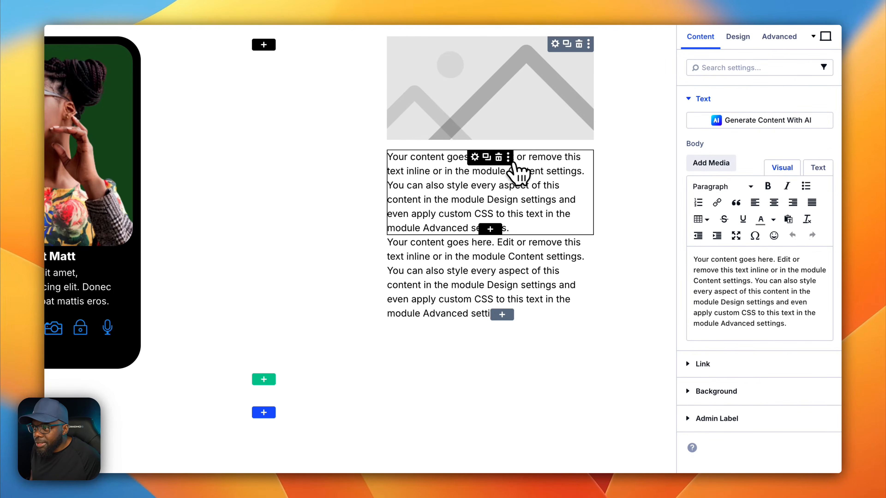
pyautogui.click(475, 157)
pyautogui.click(800, 324)
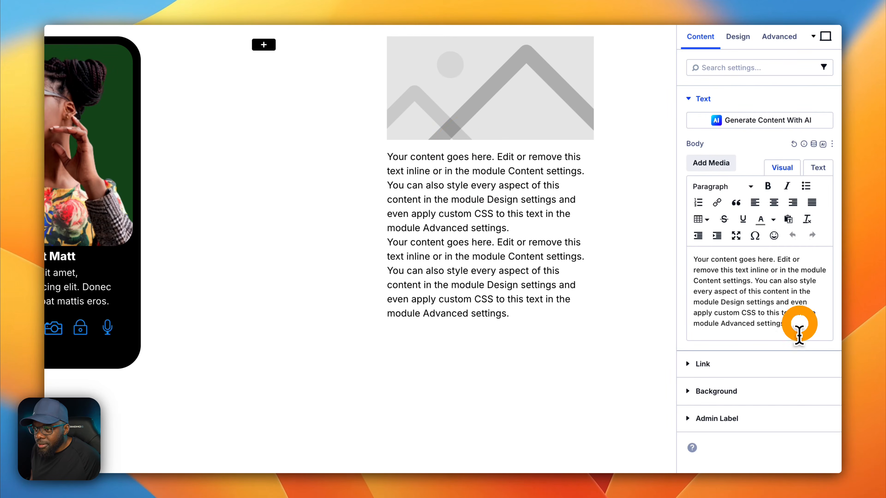
pyautogui.moveTo(799, 328); pyautogui.dragTo(677, 245)
pyautogui.press('super+v')
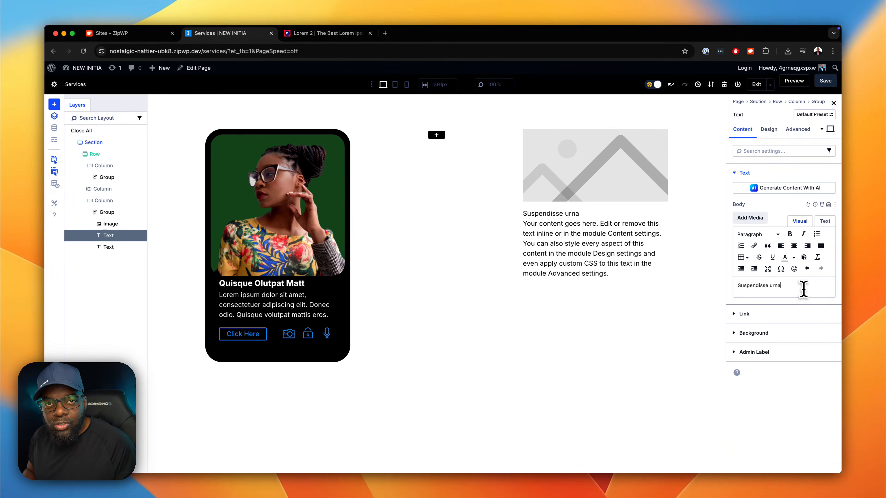
pyautogui.click(769, 295)
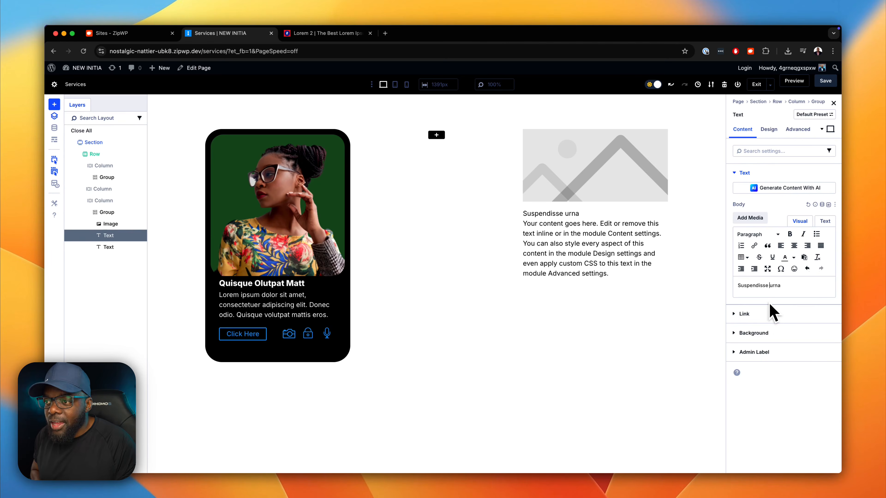
pyautogui.write('K')
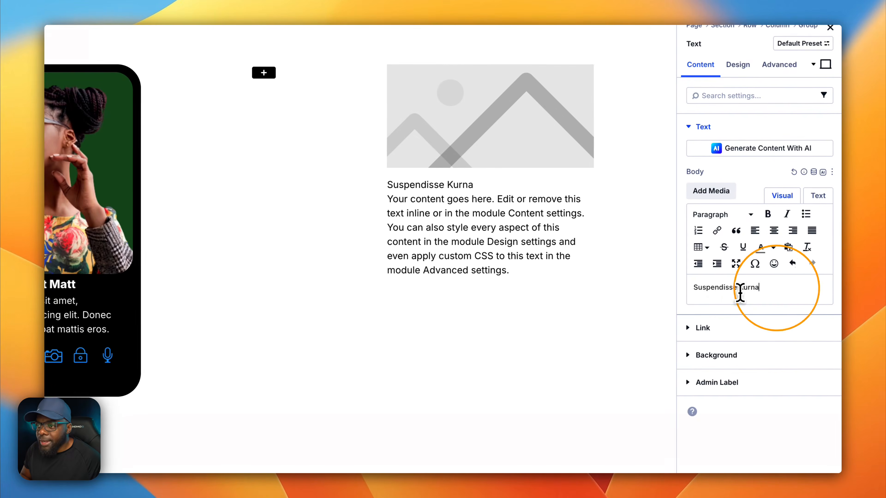
# - Try Heading 2 formatting on the "Suspendisse Kurna" text and return it to Paragraph
pyautogui.moveTo(783, 286); pyautogui.dragTo(736, 287)
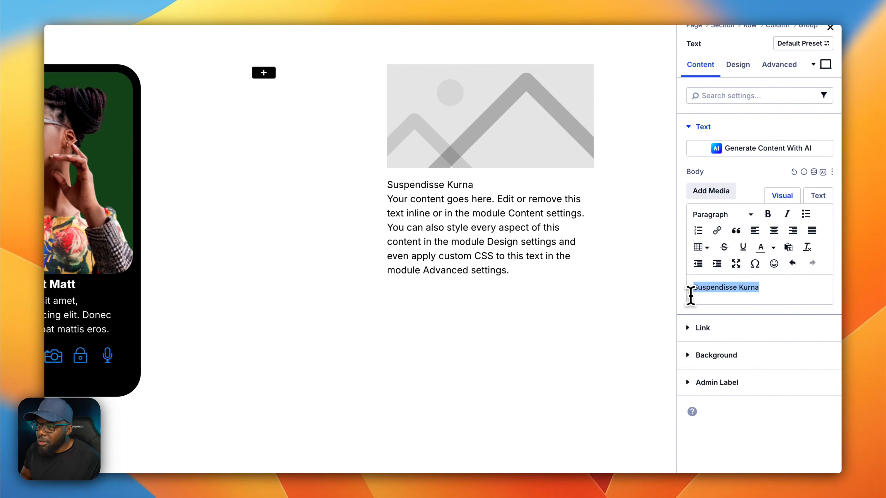
pyautogui.click(721, 215)
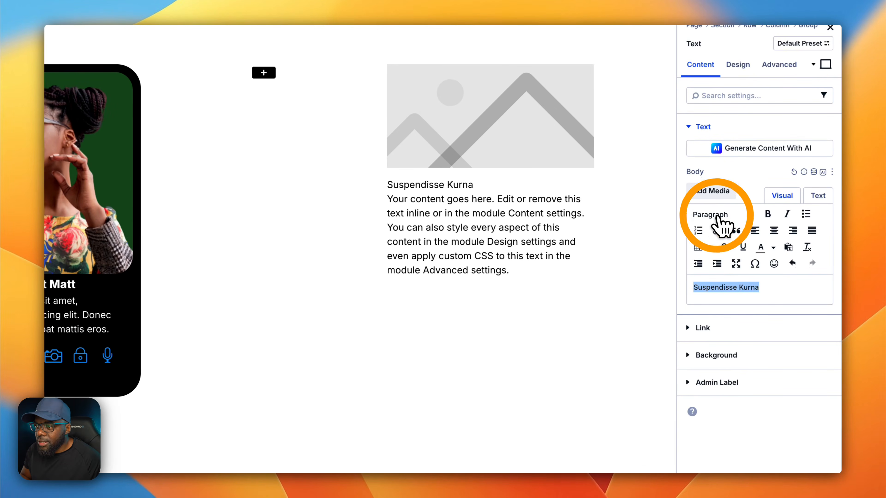
pyautogui.click(748, 269)
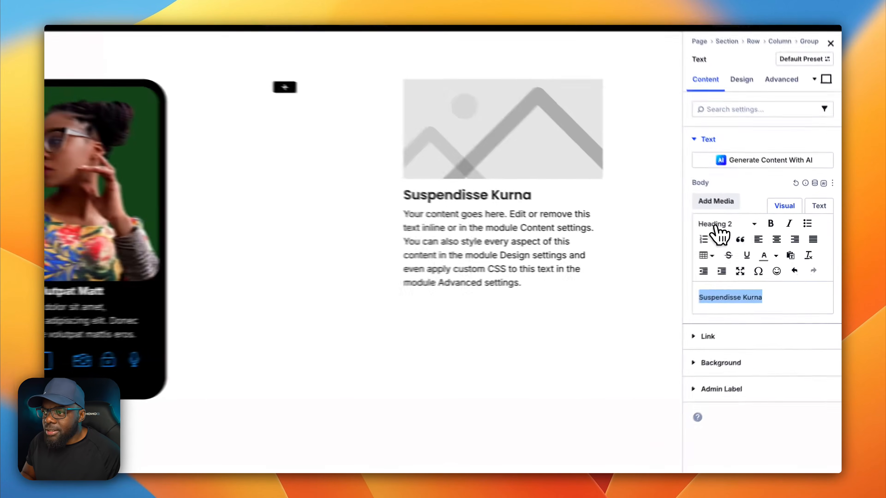
pyautogui.click(757, 234)
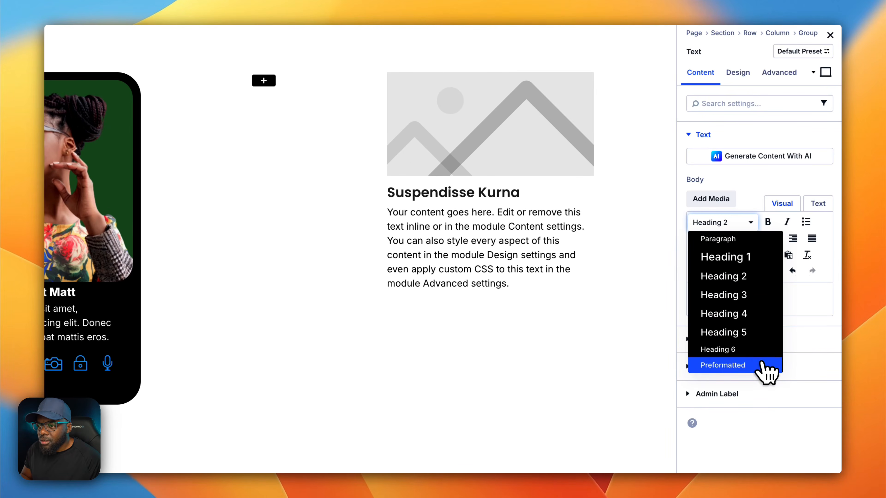
pyautogui.click(736, 240)
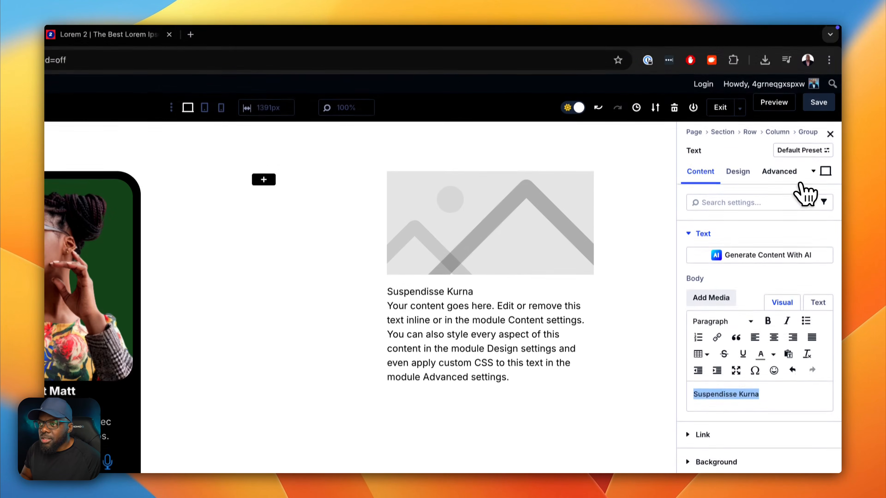
# - Give the "Suspendisse Kurna" text module the CSS classes "text-m font-800"
pyautogui.click(790, 72)
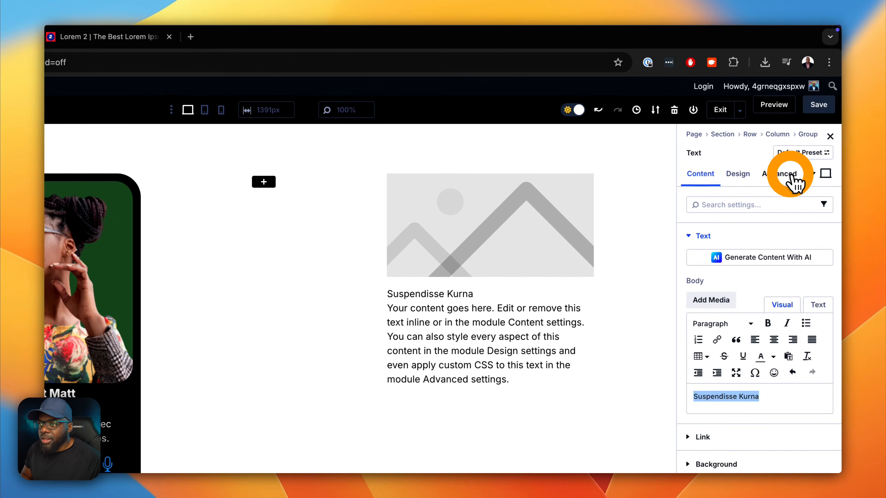
pyautogui.click(770, 237)
pyautogui.click(739, 319)
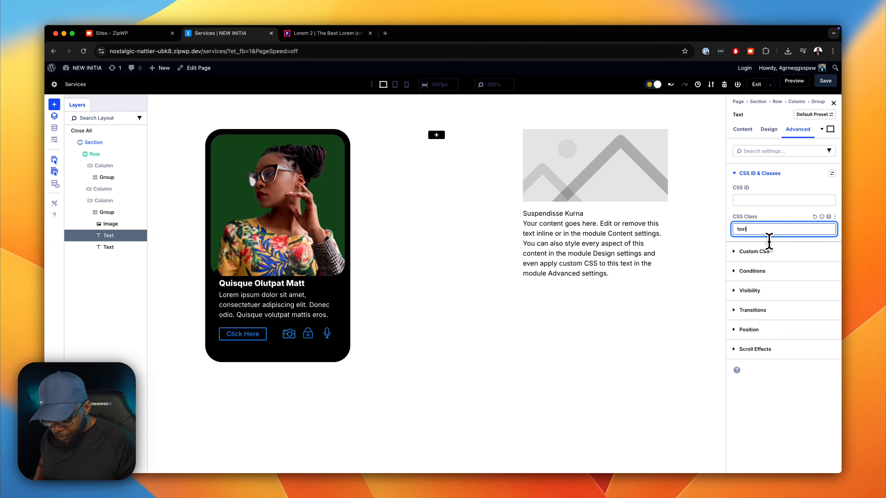
pyautogui.write('m')
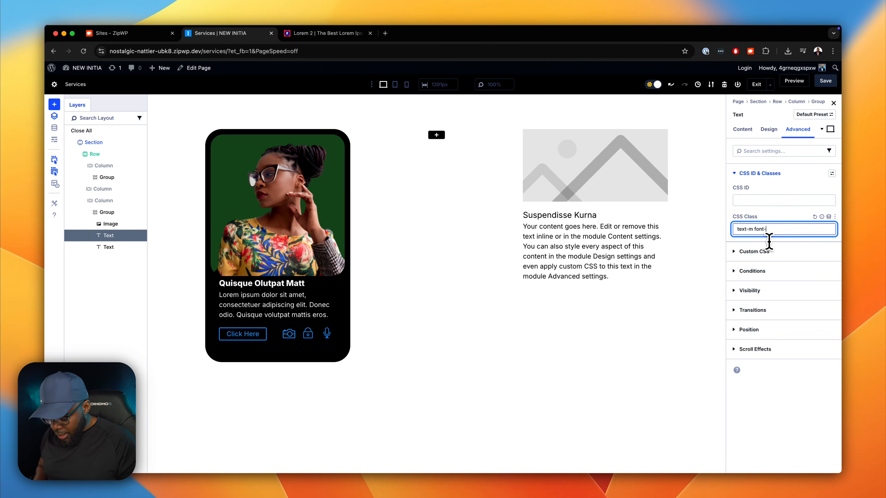
pyautogui.write('font-800')
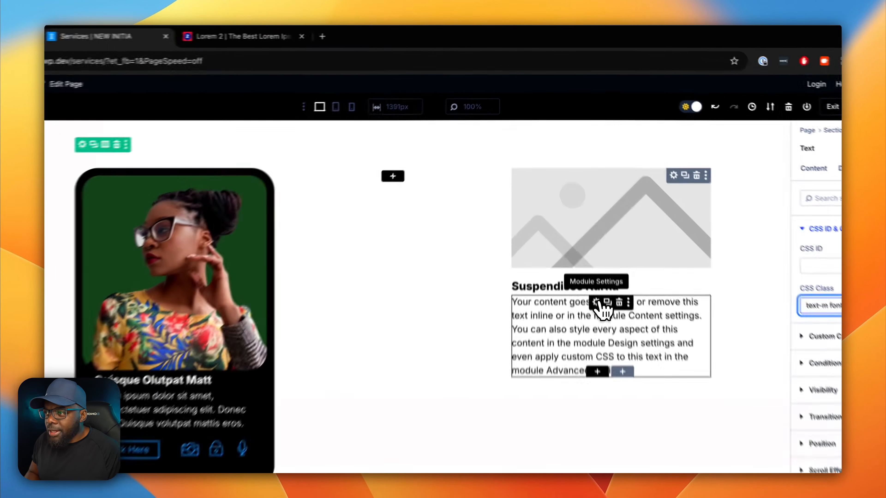
# - Replace the second text module's body with the "Donec nec justo eget felis" paragraph copied from the Lorem 2 page
pyautogui.click(588, 228)
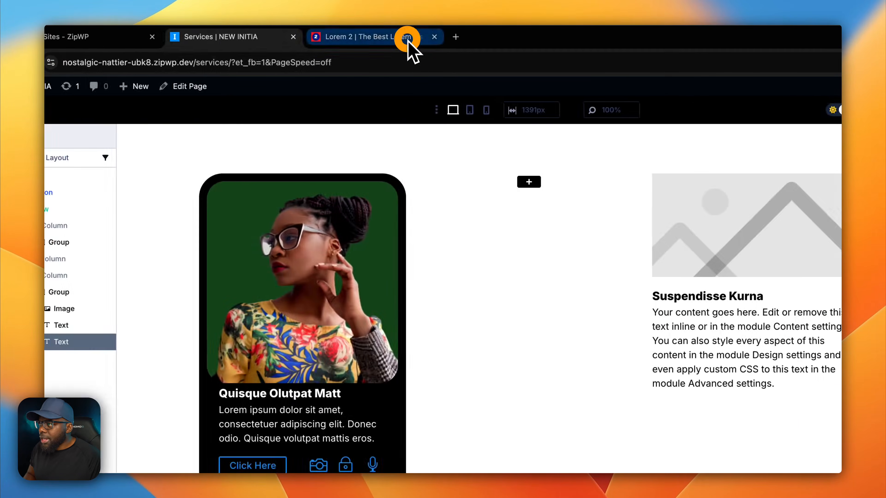
pyautogui.click(265, 37)
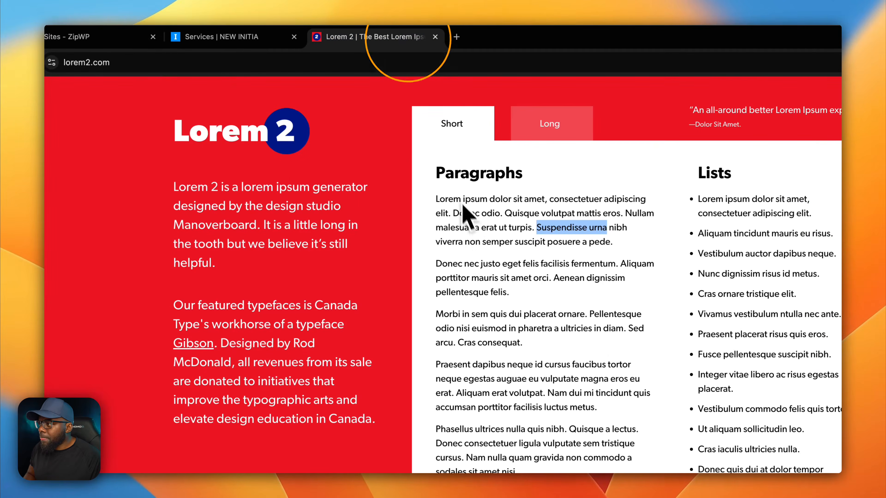
pyautogui.tripleClick(439, 272)
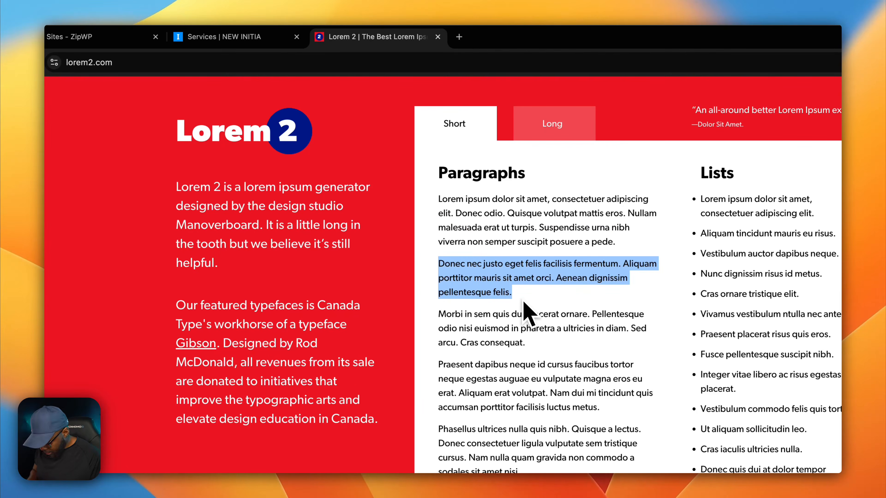
pyautogui.press('super+c')
pyautogui.click(279, 39)
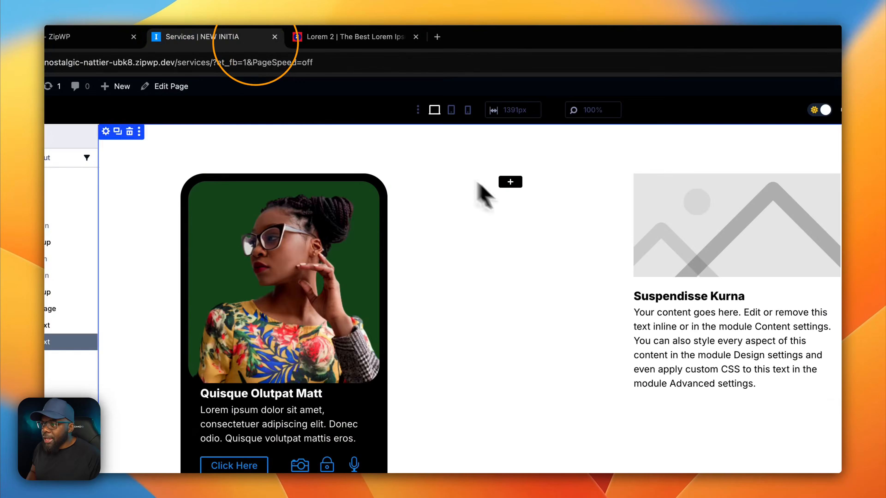
pyautogui.moveTo(793, 284); pyautogui.dragTo(656, 227)
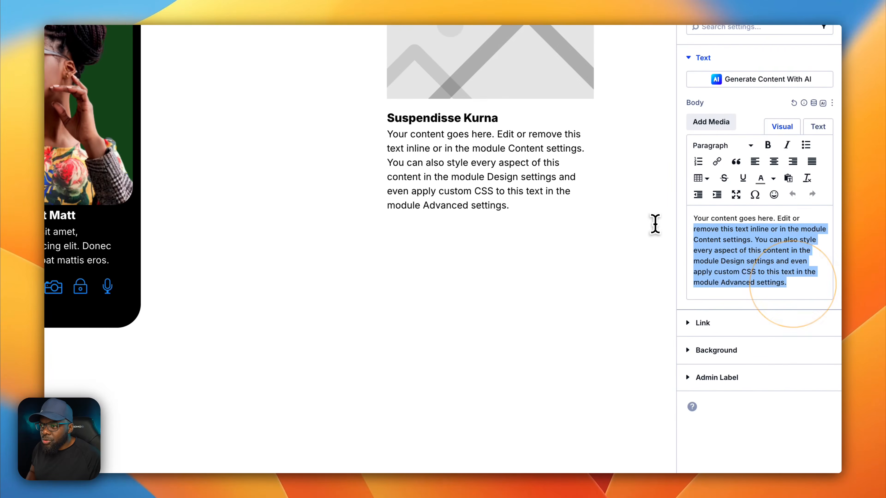
pyautogui.press('super+v')
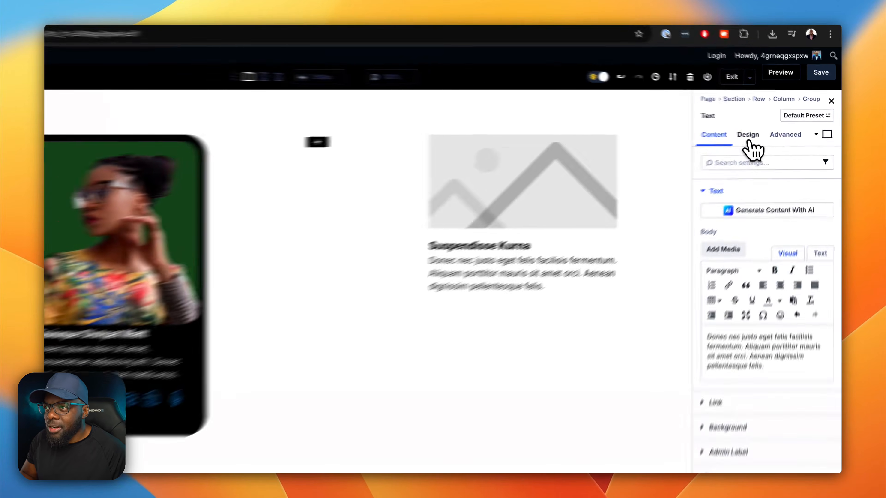
# - Open the text size setting in the paragraph text module's text design options
pyautogui.click(769, 129)
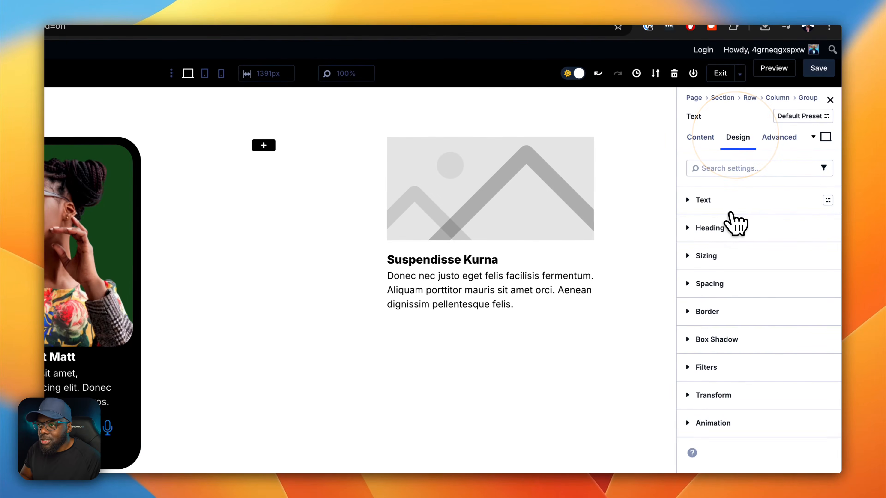
pyautogui.click(732, 207)
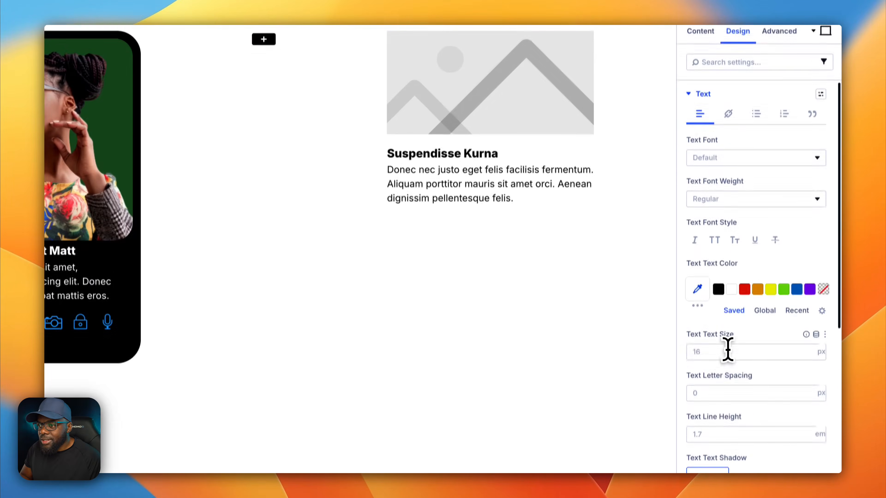
pyautogui.click(727, 363)
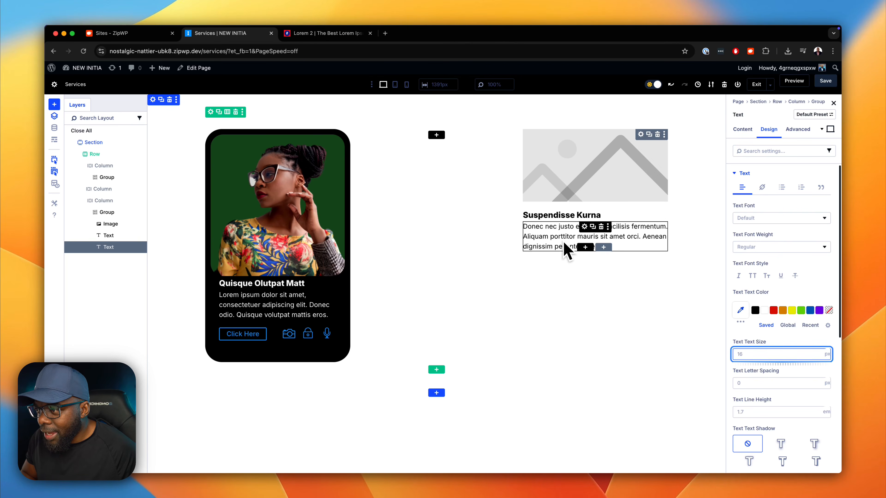
# - Insert a new row with two equal columns below the "Donec nec justo eget felis" paragraph inside the group
pyautogui.click(586, 247)
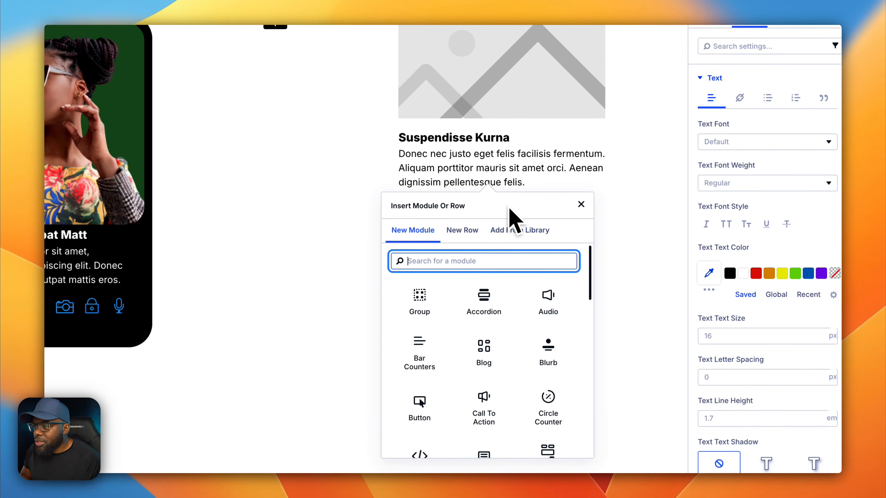
pyautogui.click(470, 231)
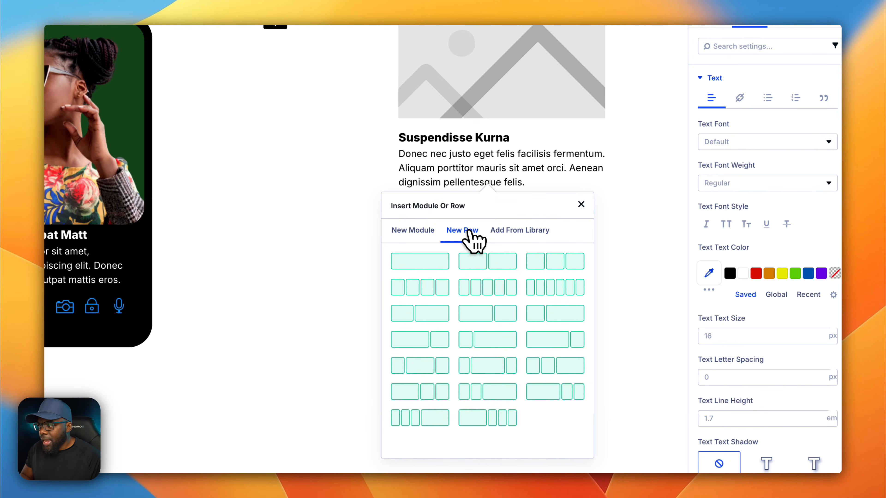
pyautogui.click(505, 262)
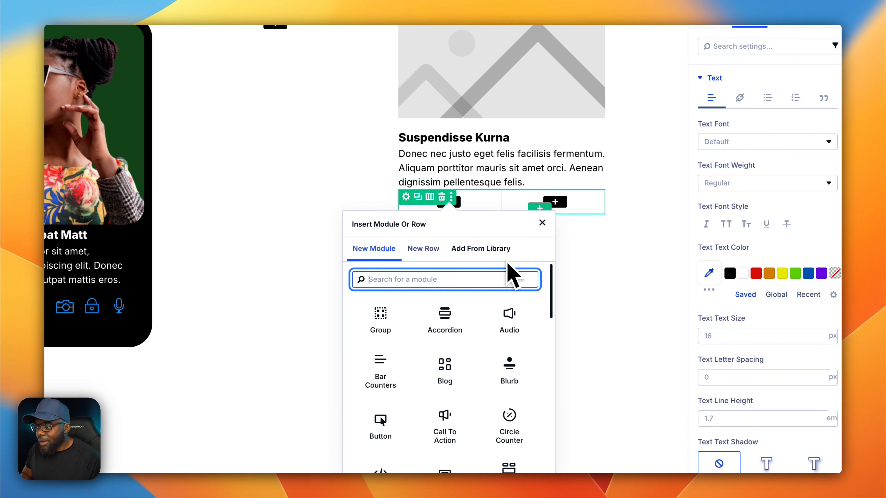
# - Add a Button module to the first column of the nested row and open its settings
pyautogui.write('button')
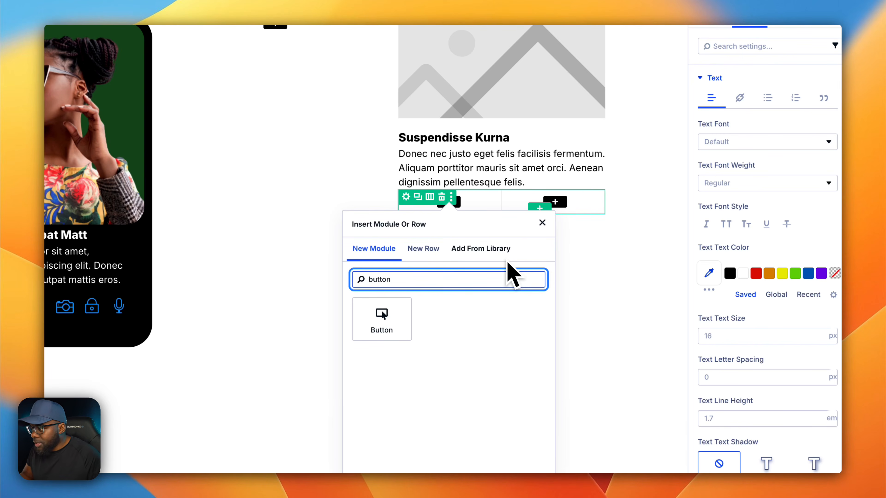
pyautogui.click(384, 318)
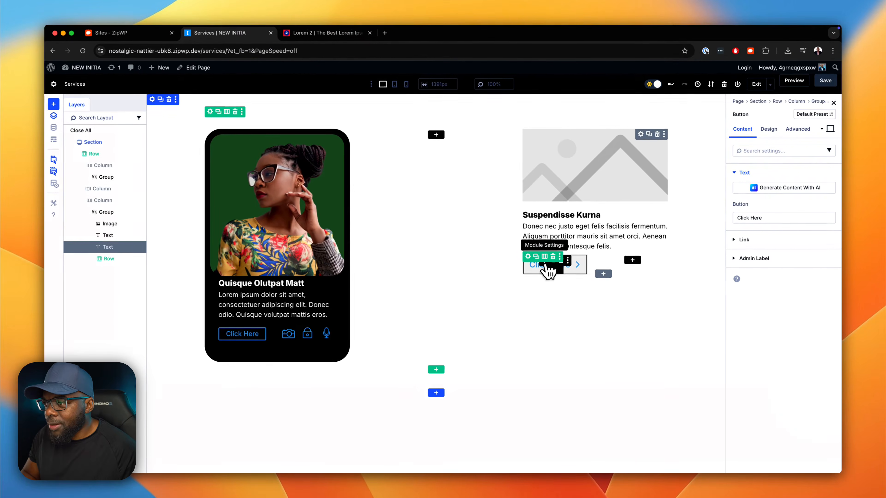
pyautogui.click(430, 207)
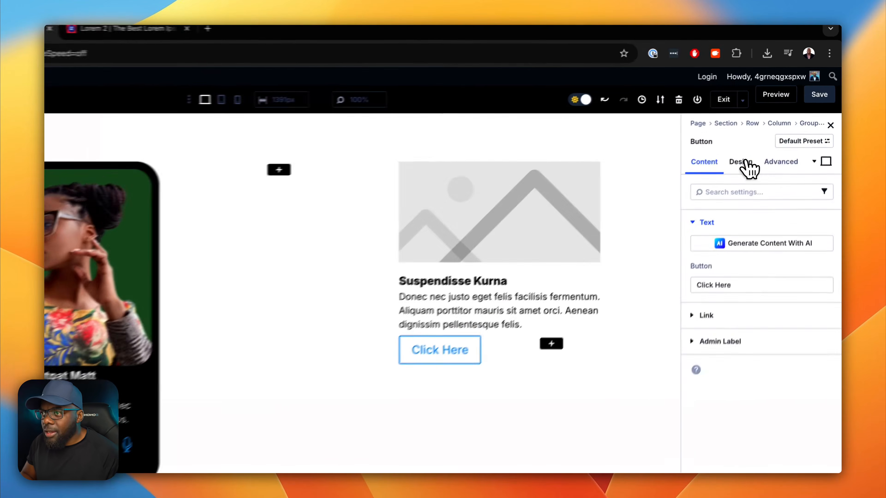
# - Enable custom styles for the "Click Here" button in its design options
pyautogui.click(769, 129)
pyautogui.click(763, 218)
pyautogui.click(700, 319)
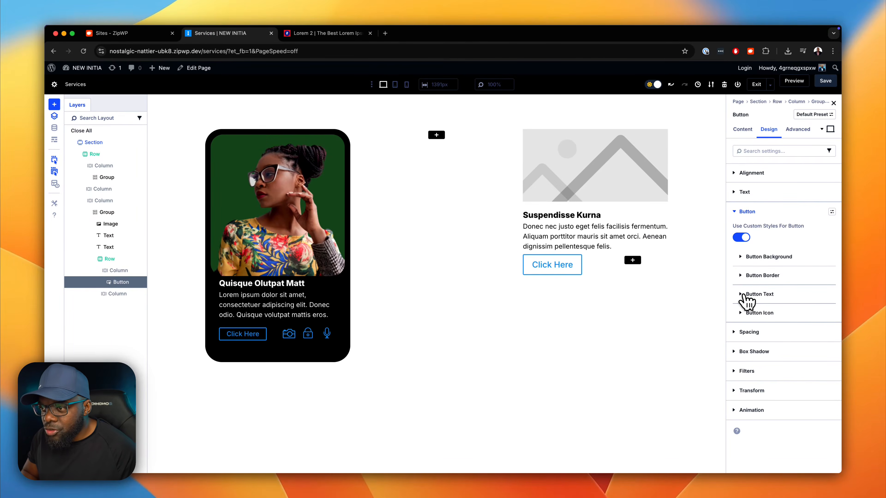
# - Set the text size of the "Click Here" button to 1.6 rem
pyautogui.click(741, 294)
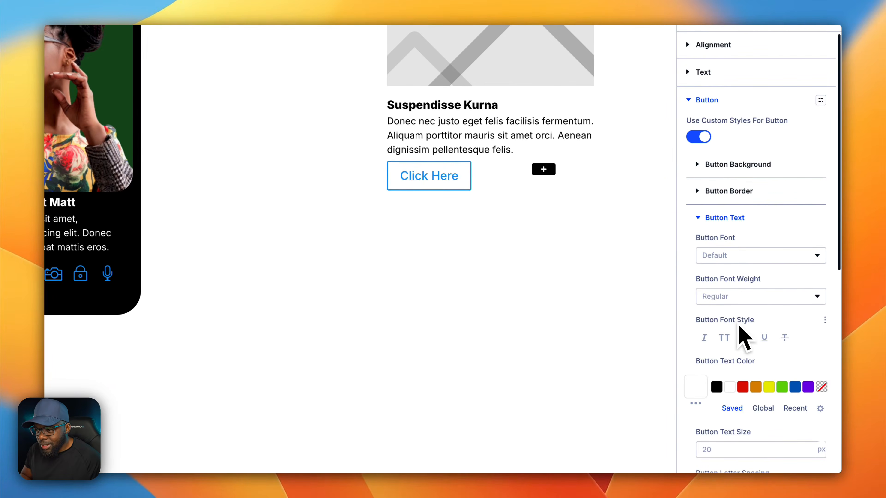
pyautogui.scroll(-5, 739, 324)
pyautogui.click(733, 299)
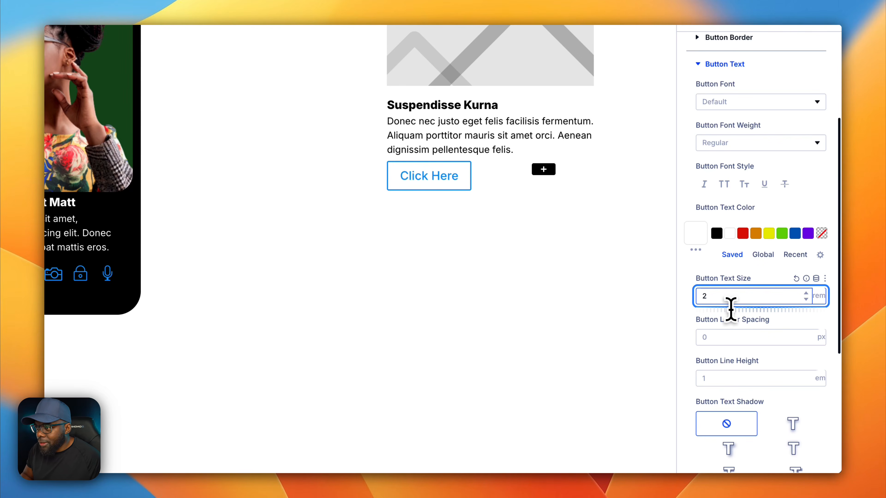
pyautogui.press('BackSpace')
pyautogui.write('1.4')
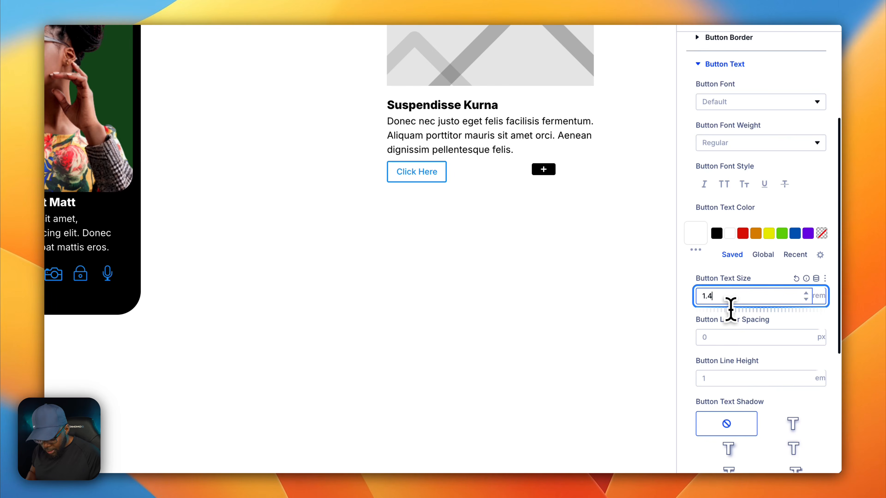
pyautogui.press('BackSpace')
pyautogui.write('6')
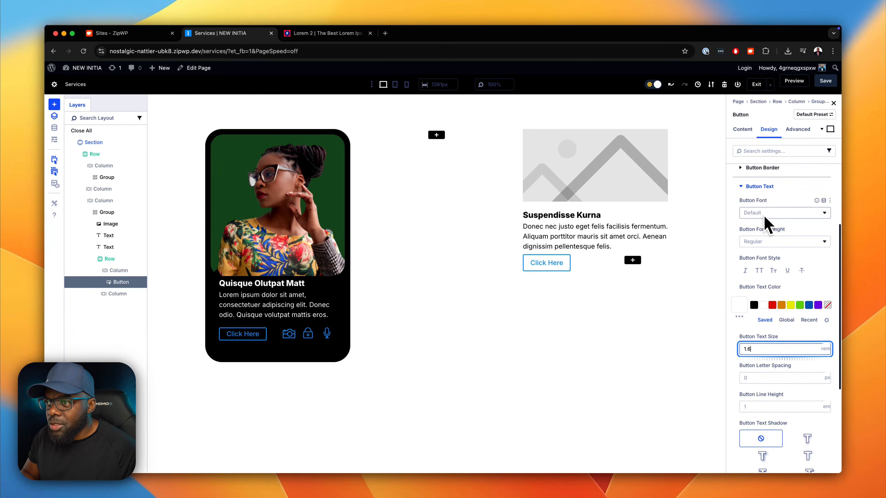
# - Set the button's top padding to 0 px and link it with the bottom padding
pyautogui.click(736, 180)
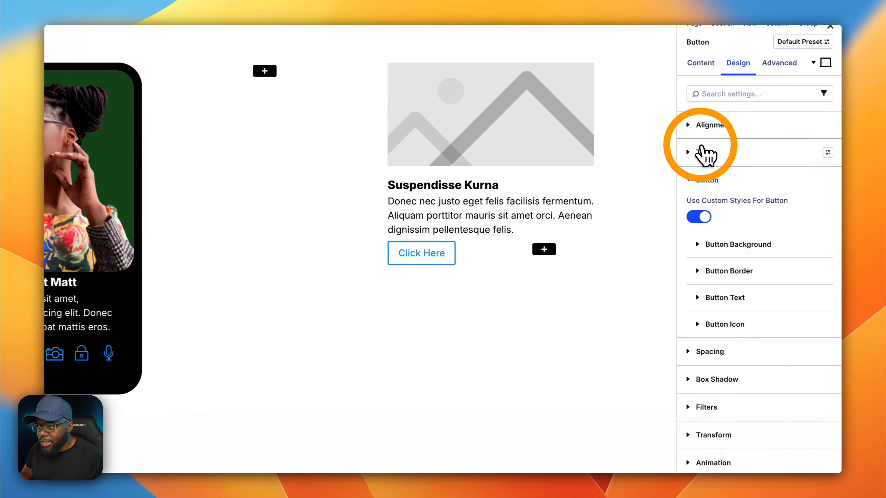
pyautogui.click(701, 351)
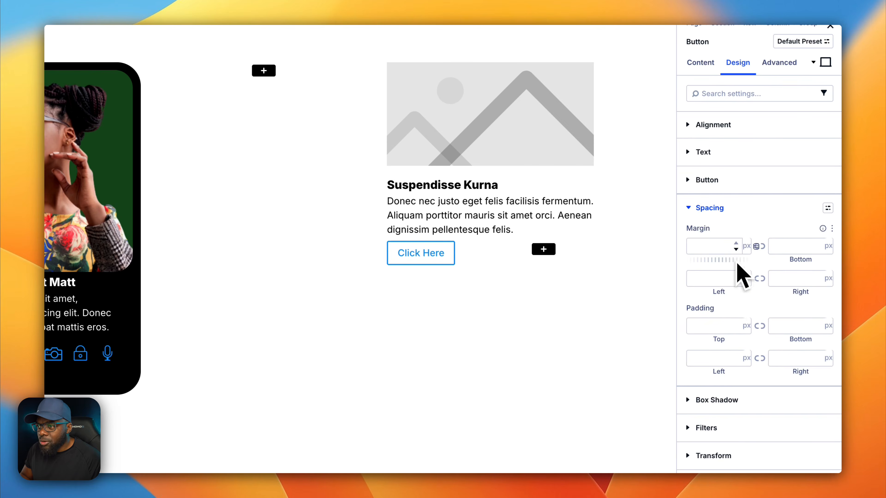
pyautogui.click(726, 330)
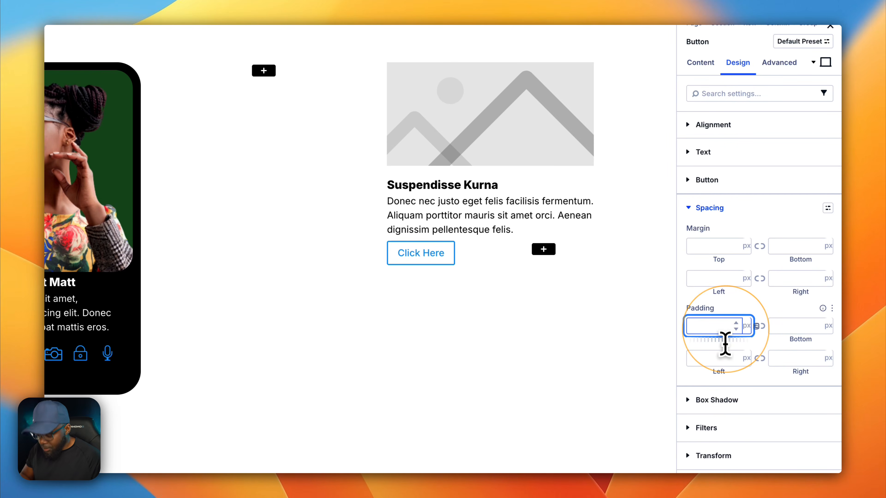
pyautogui.write('0')
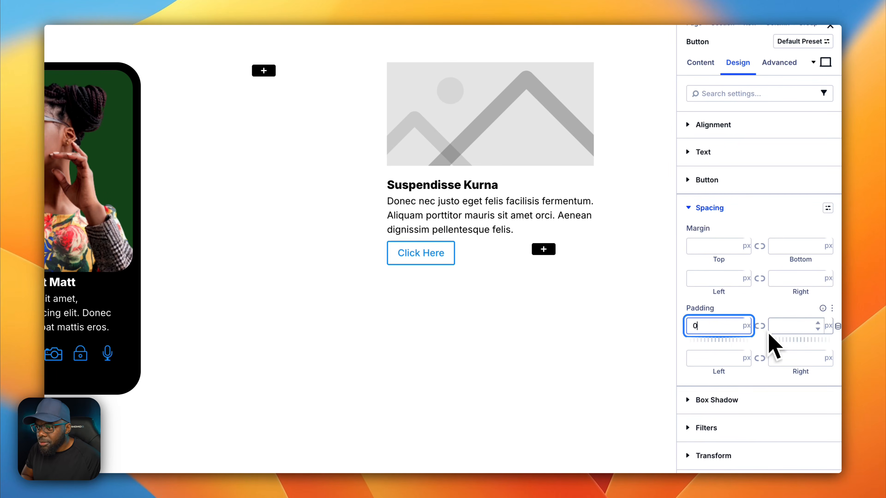
pyautogui.click(760, 326)
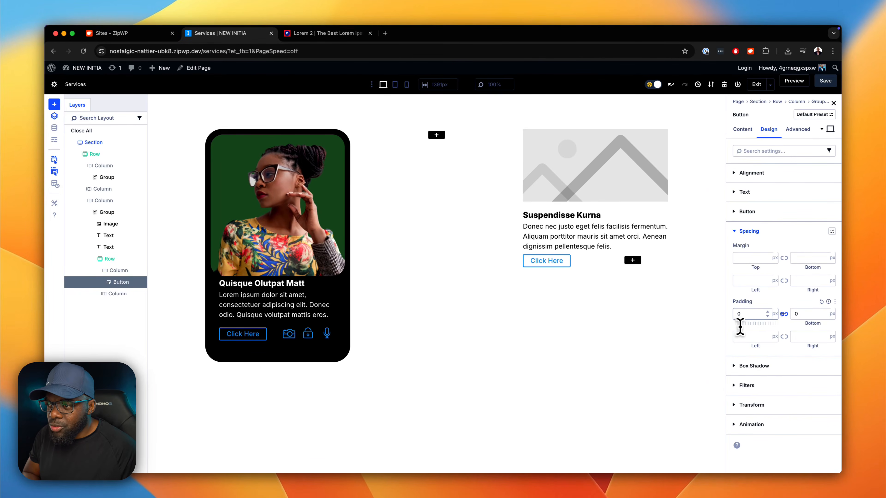
# - Try 10 px for the button's linked top and bottom padding, and settle on 4 px
pyautogui.click(738, 316)
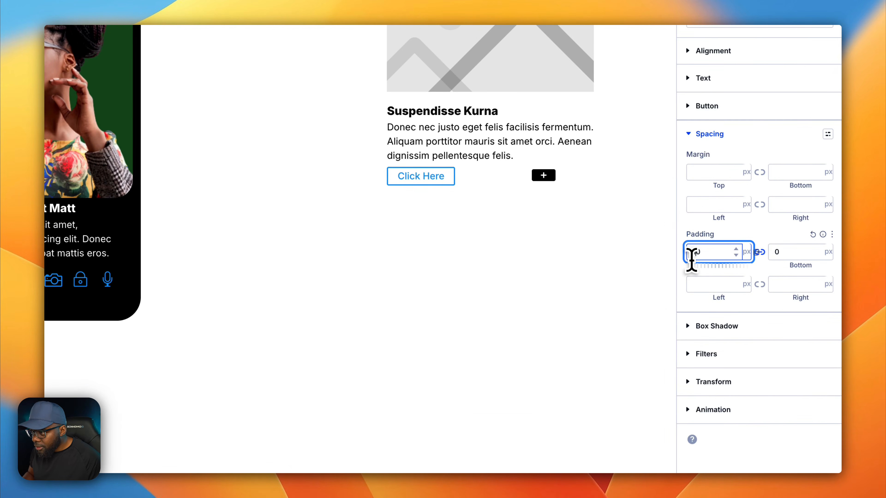
pyautogui.write('10')
pyautogui.click(709, 249)
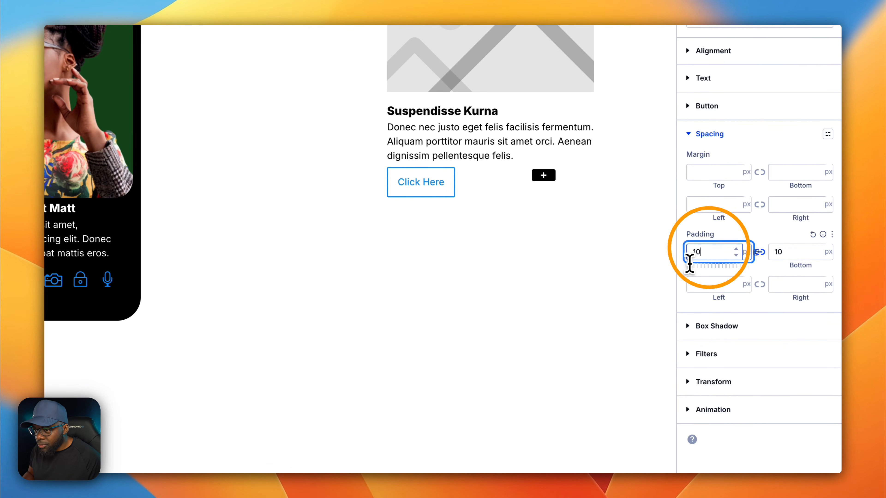
pyautogui.click(708, 254)
pyautogui.moveTo(708, 255); pyautogui.dragTo(691, 256)
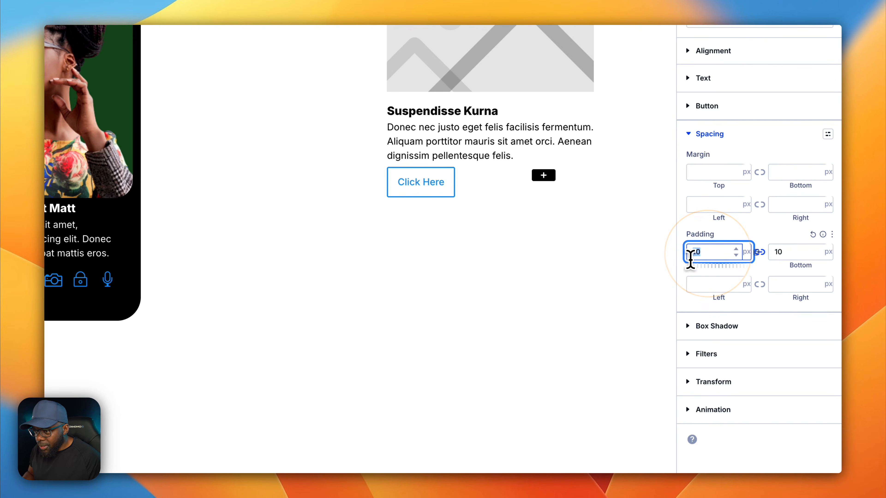
pyautogui.write('5')
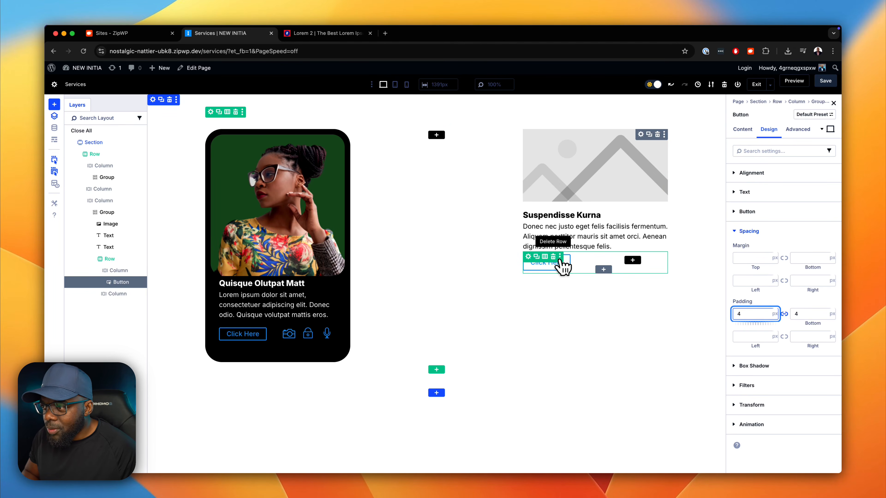
pyautogui.click(545, 257)
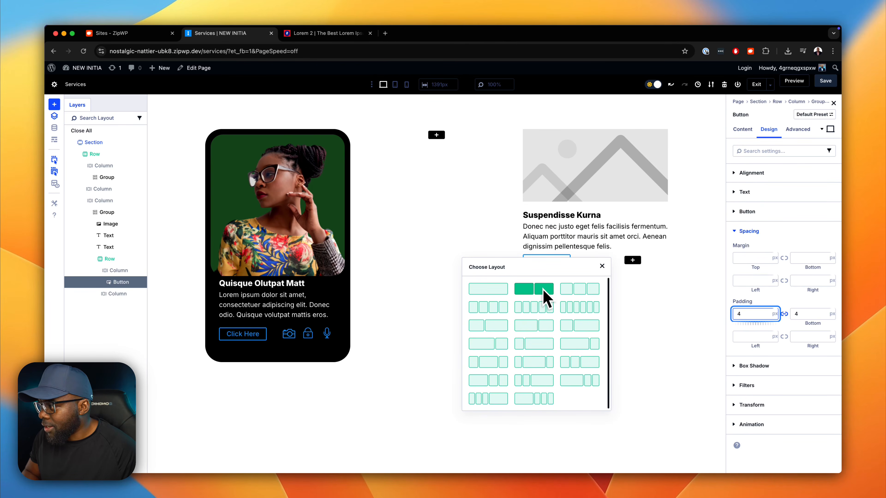
pyautogui.click(475, 234)
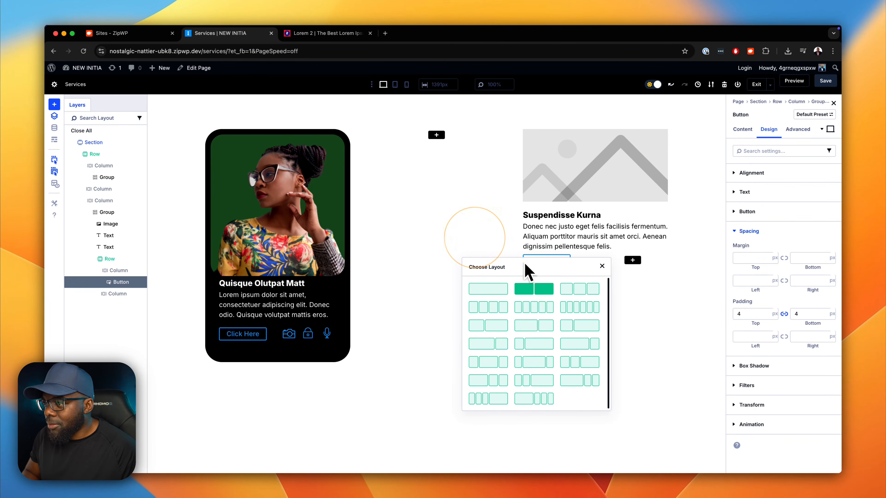
pyautogui.click(602, 266)
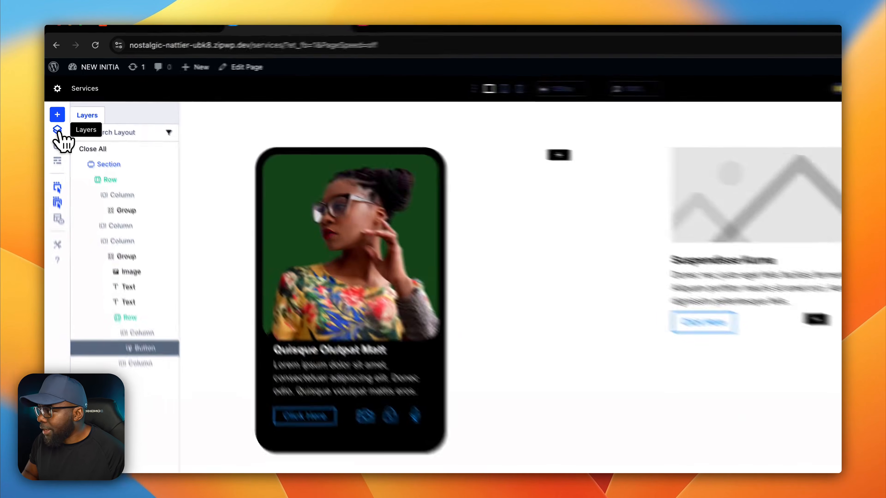
# - Examine the nested row's structure in the layer tree and select its empty second column
pyautogui.click(55, 116)
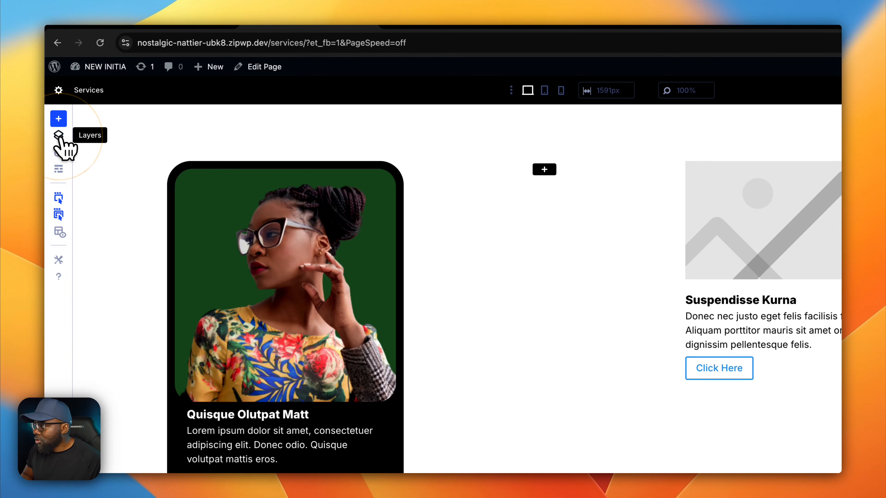
pyautogui.click(60, 138)
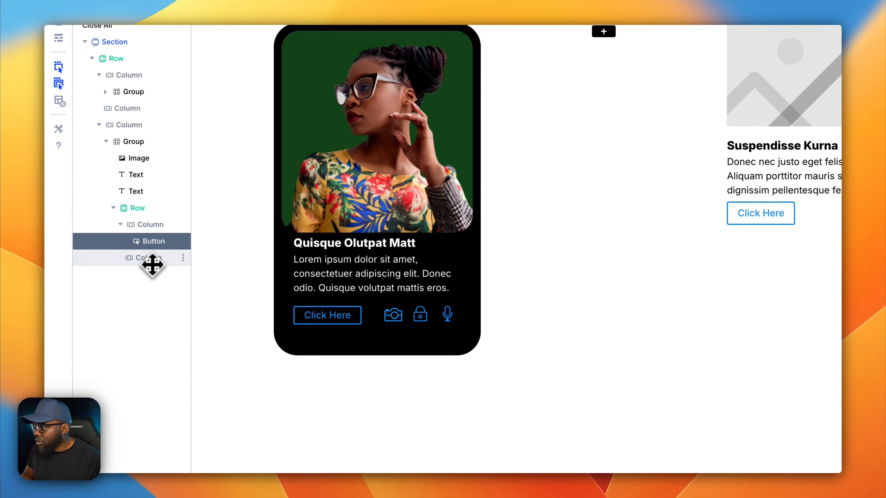
pyautogui.click(151, 392)
pyautogui.click(131, 277)
pyautogui.click(115, 258)
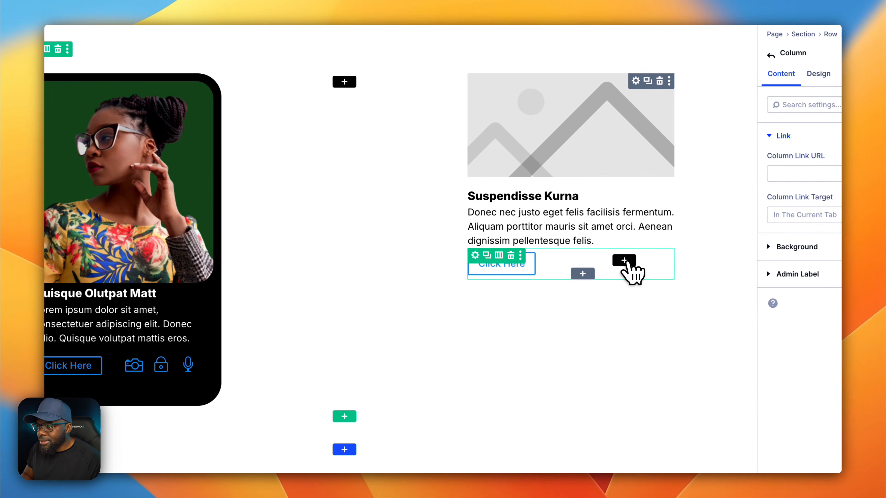
# - Add an Icon module to the second column of the nested row, beside the button
pyautogui.click(625, 261)
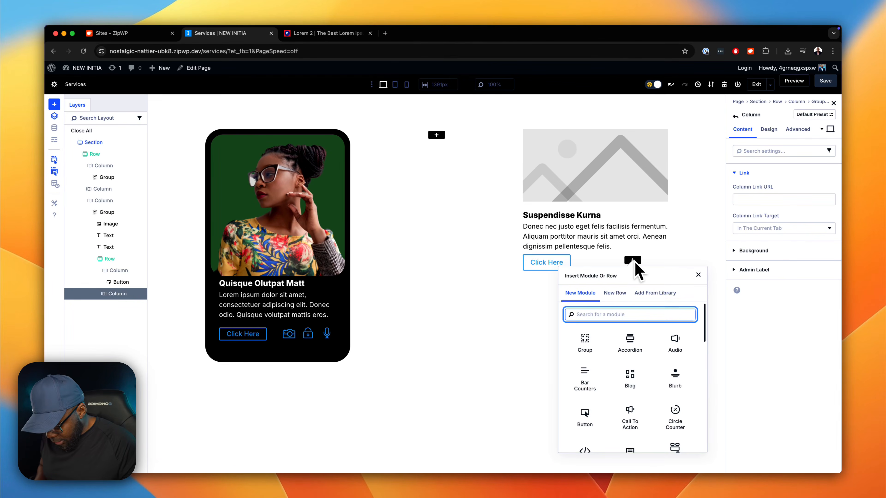
pyautogui.write('icon')
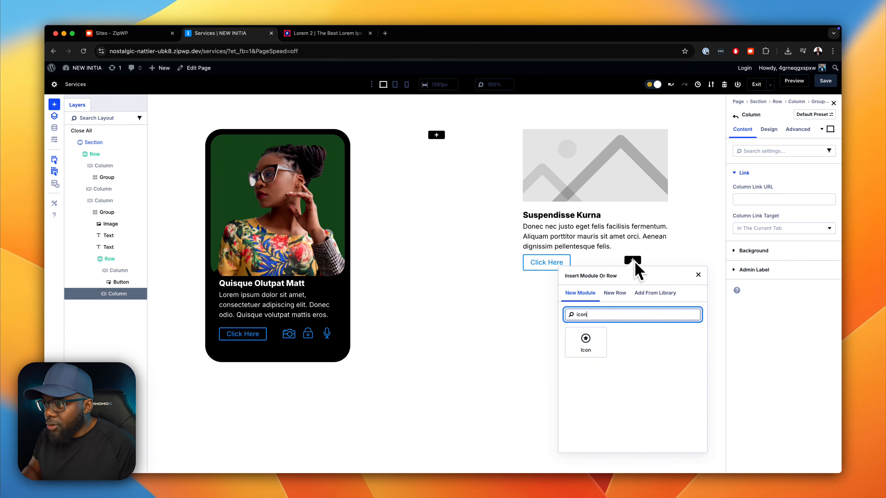
pyautogui.click(593, 342)
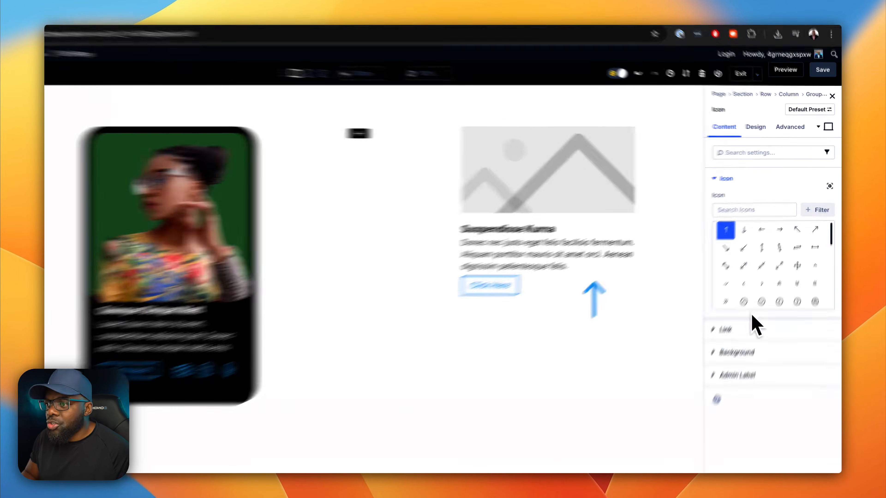
# - Choose the closed padlock as the symbol for the new icon module
pyautogui.scroll(-10, 753, 307)
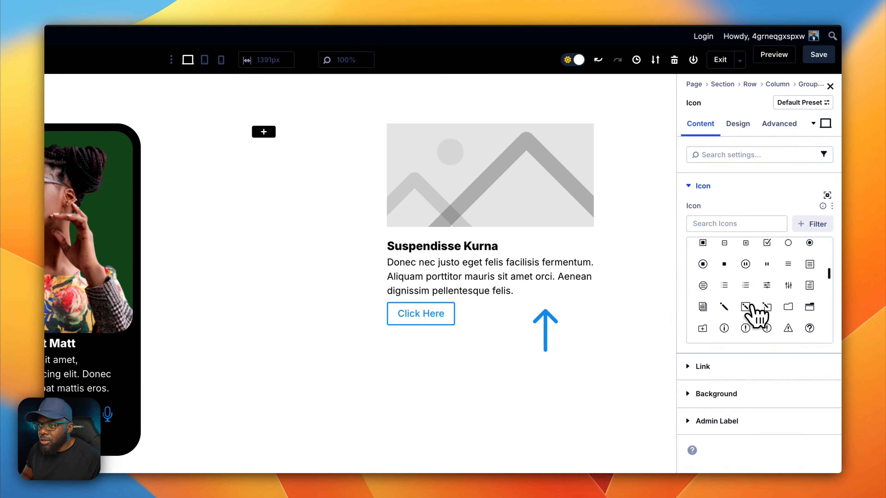
pyautogui.scroll(-3, 753, 307)
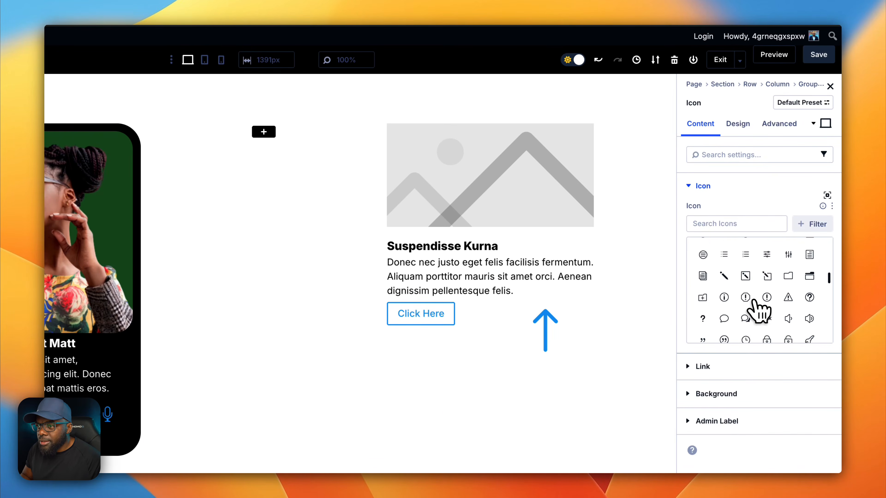
pyautogui.scroll(-1, 754, 301)
pyautogui.click(766, 304)
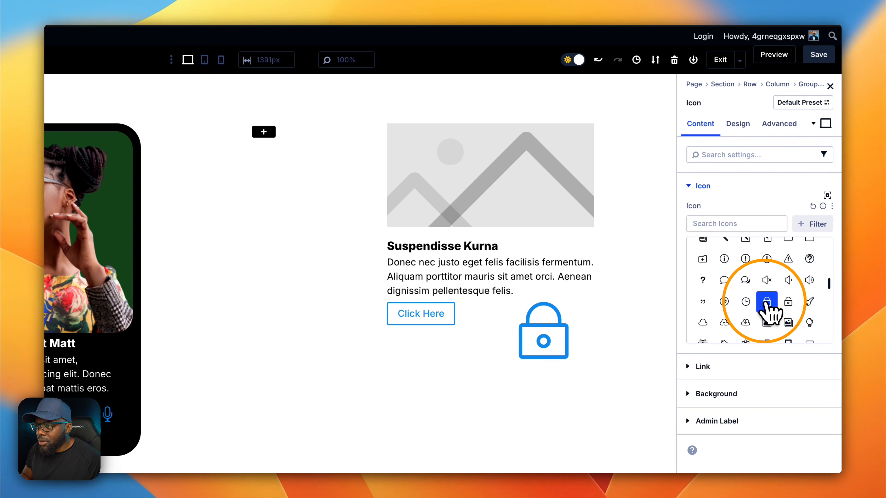
# - Try 2rem for the padlock icon's size, and settle on 4rem
pyautogui.click(743, 174)
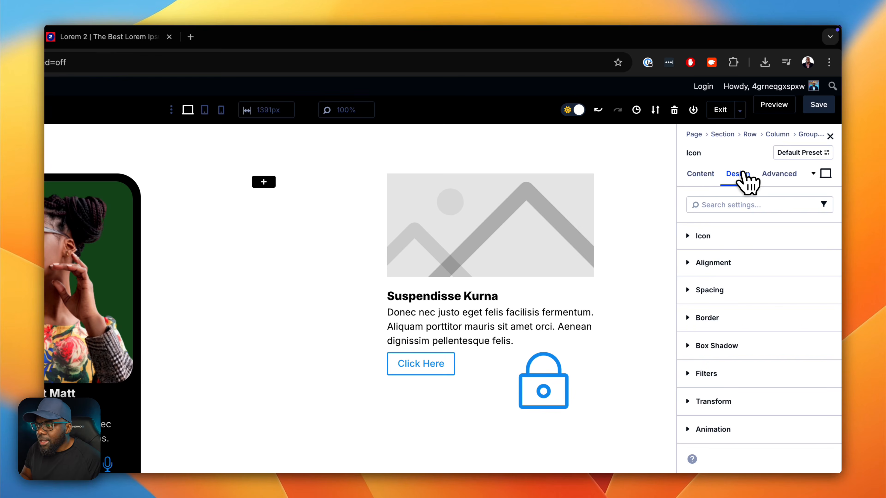
pyautogui.click(719, 239)
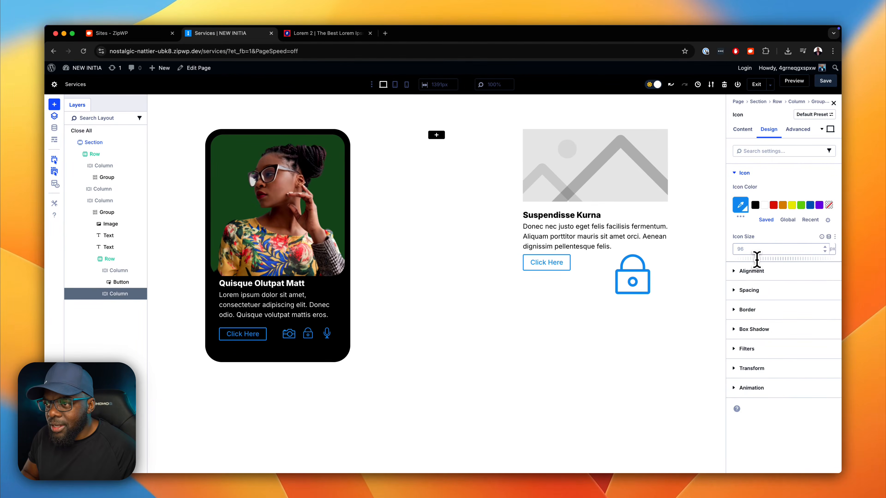
pyautogui.click(757, 258)
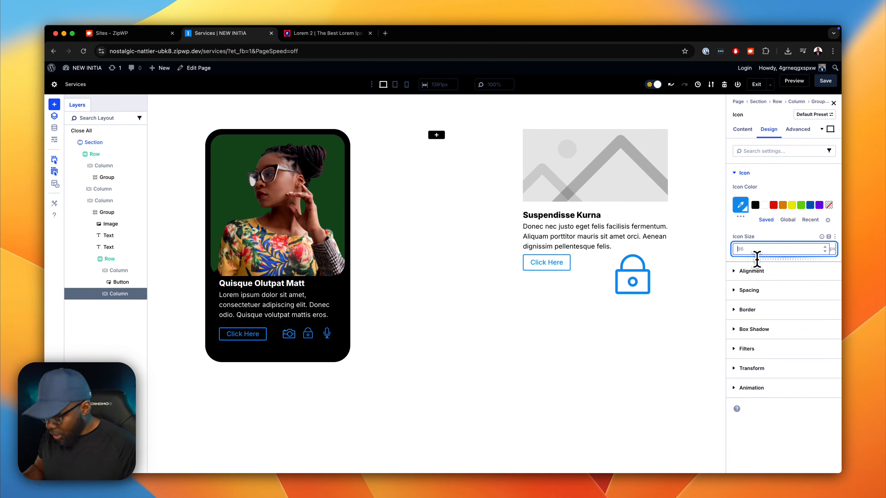
pyautogui.write('2rem')
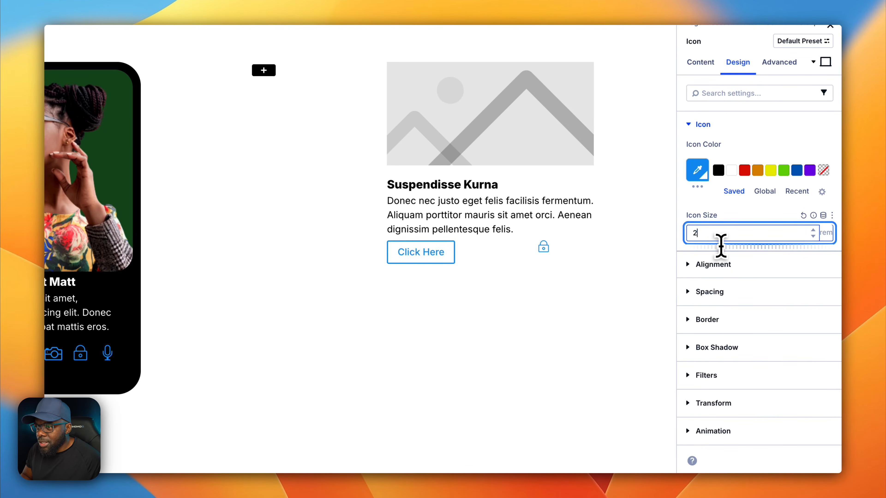
pyautogui.press('BackSpace')
pyautogui.write('4')
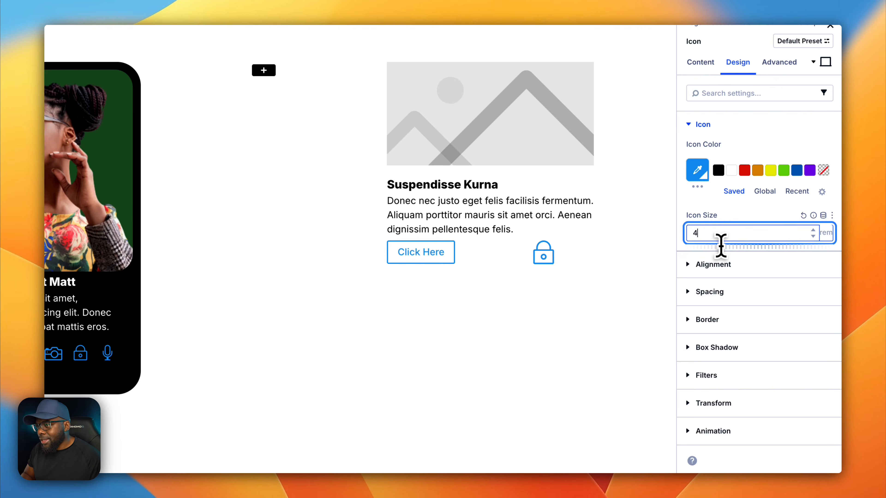
# - Duplicate the padlock icon twice and change the middle icon's symbol to the vertical sliders
pyautogui.click(544, 250)
pyautogui.click(543, 250)
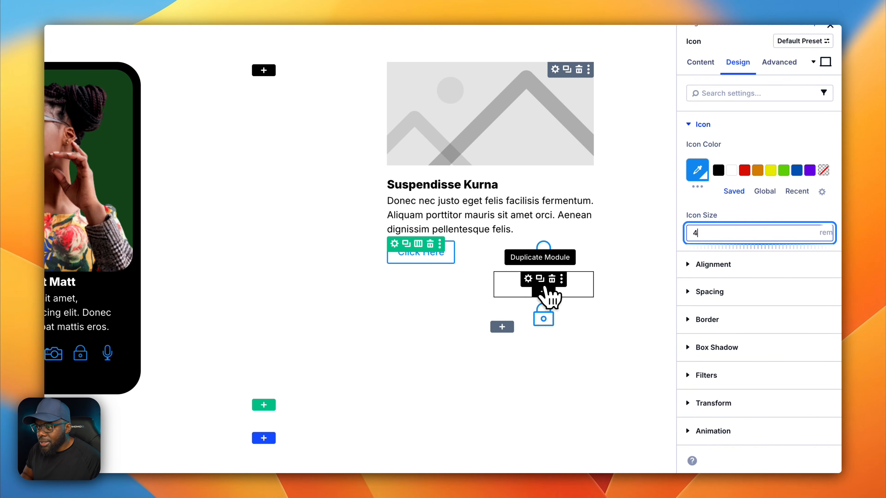
pyautogui.click(529, 279)
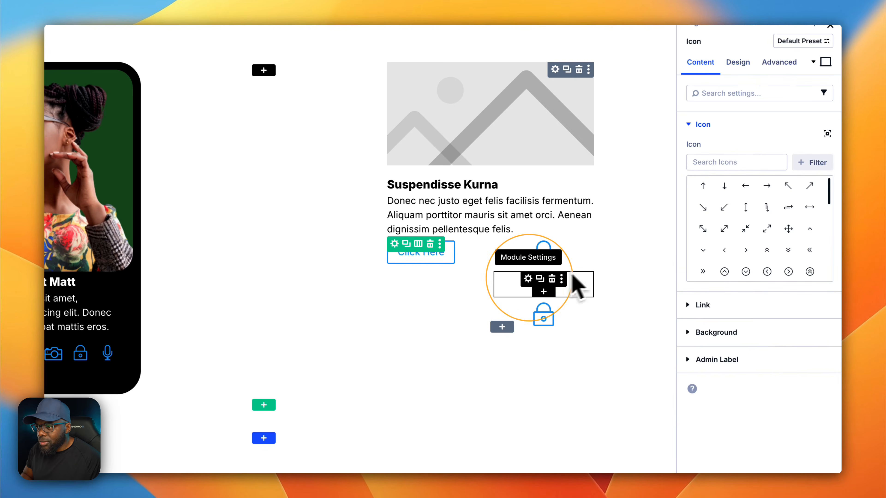
pyautogui.scroll(-5, 762, 227)
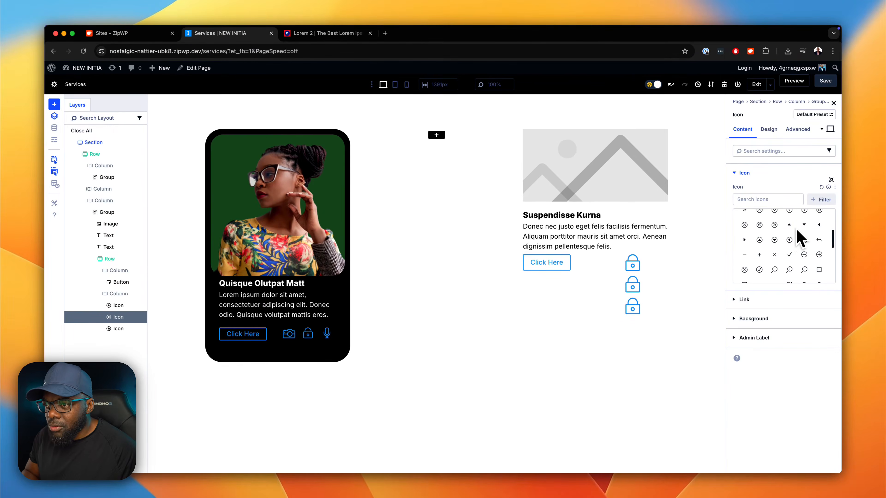
pyautogui.scroll(-6, 799, 238)
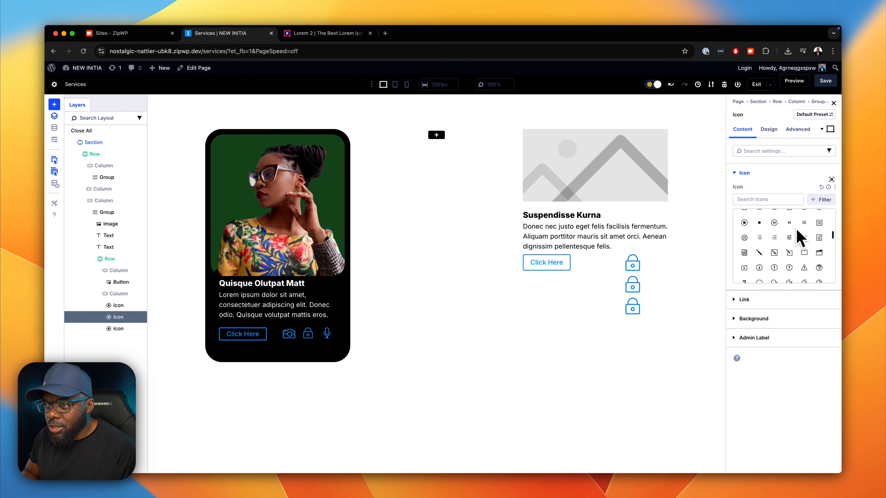
pyautogui.click(804, 237)
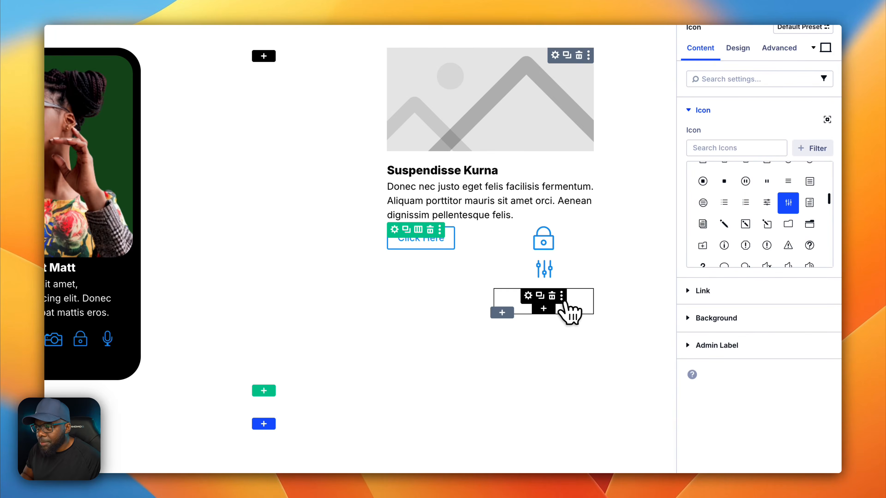
# - Change the third icon's symbol to the cloud with a download arrow
pyautogui.click(540, 297)
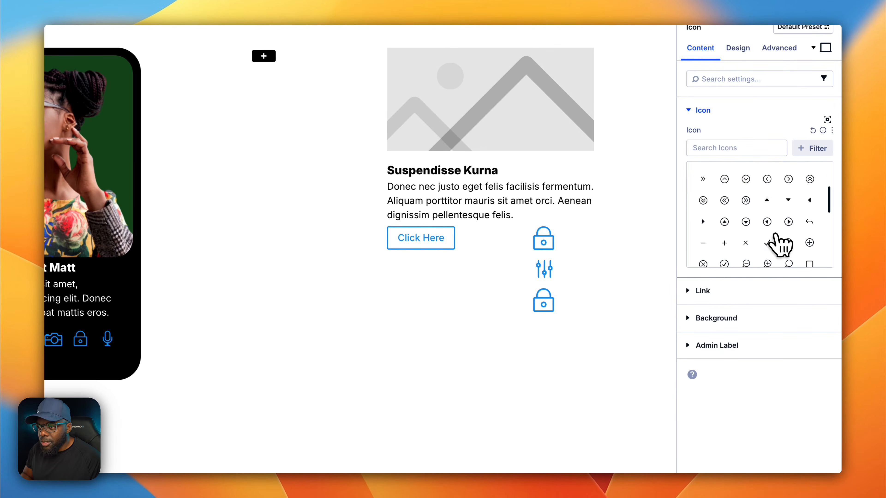
pyautogui.scroll(-5, 780, 241)
pyautogui.scroll(-3, 791, 261)
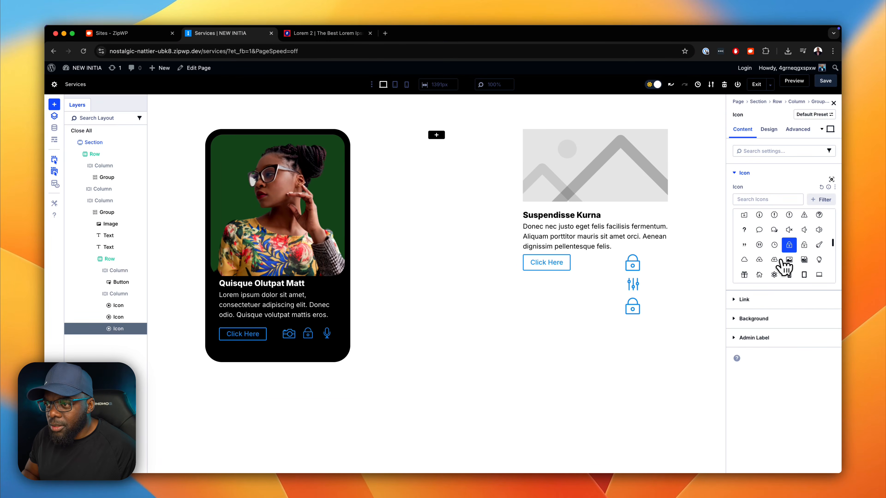
pyautogui.click(774, 260)
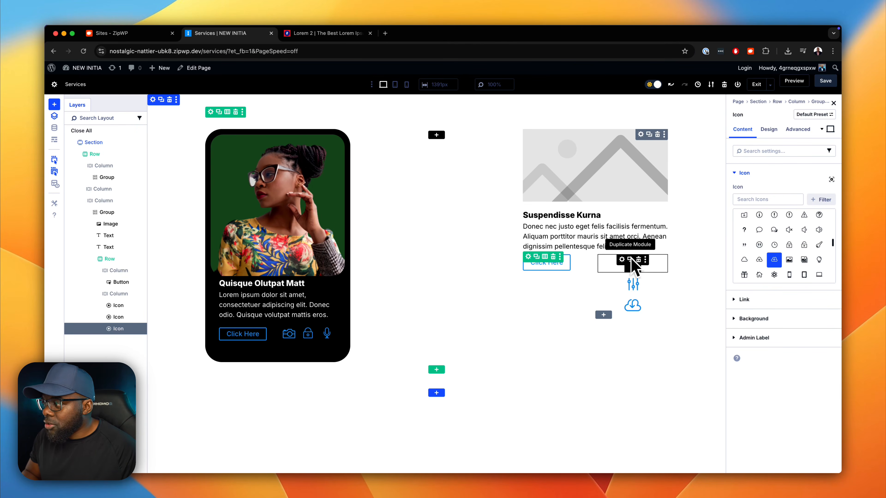
# - Assign the CSS class flex to the nested row's second column, which holds the three icons
pyautogui.click(122, 295)
pyautogui.click(91, 295)
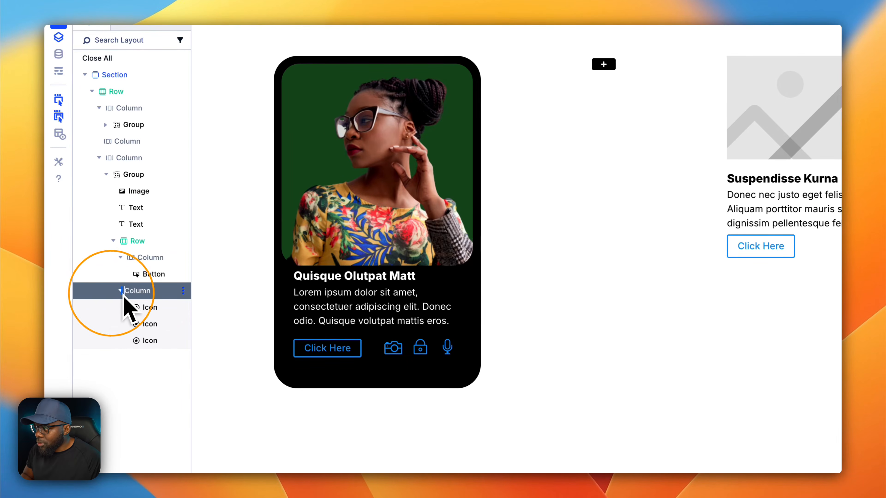
pyautogui.click(111, 291)
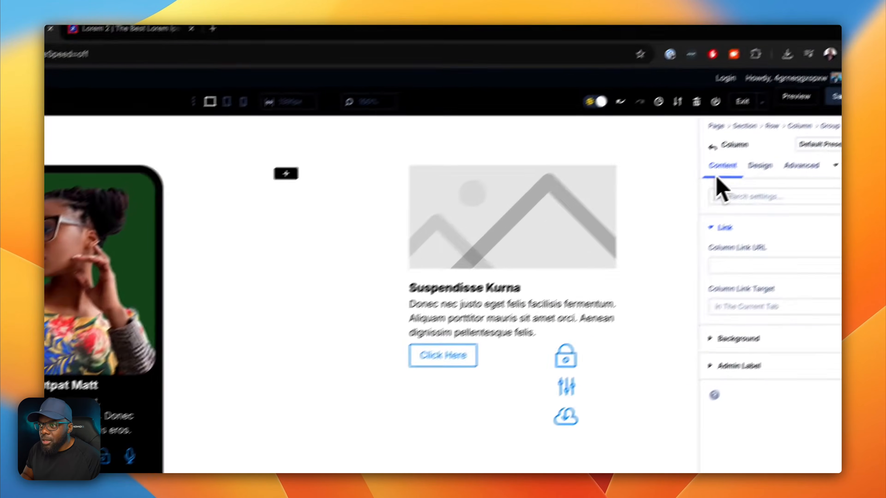
pyautogui.click(765, 172)
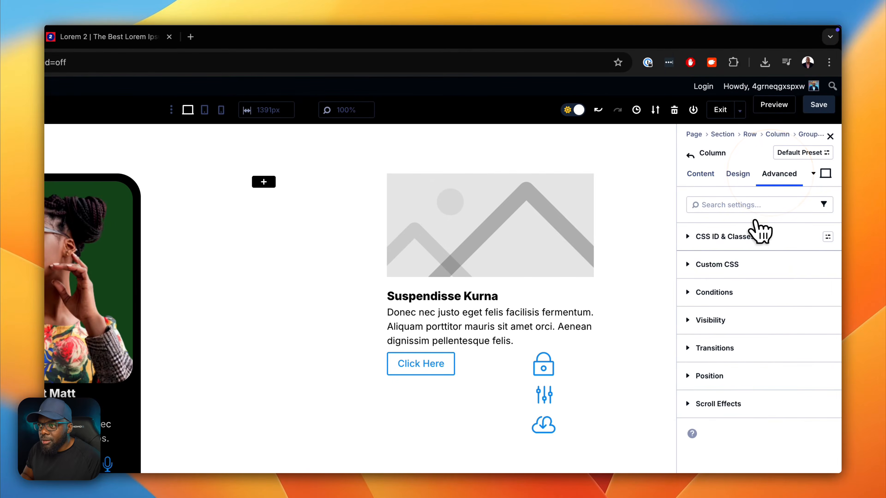
pyautogui.click(750, 238)
pyautogui.click(733, 323)
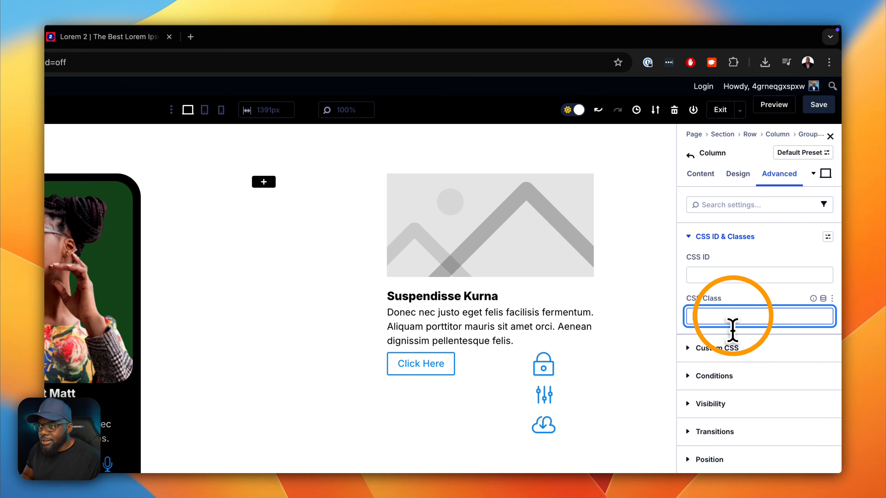
pyautogui.write('flex')
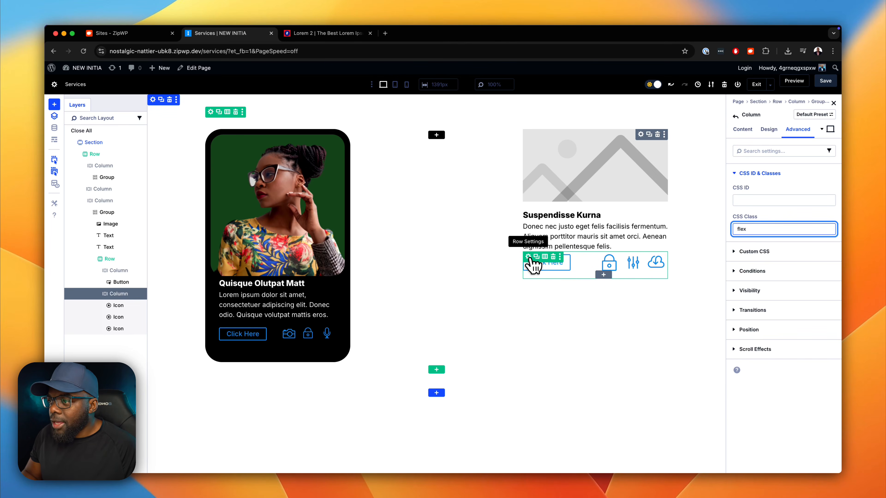
# - Enable a custom gutter width for the nested row and set it to 2
pyautogui.click(528, 257)
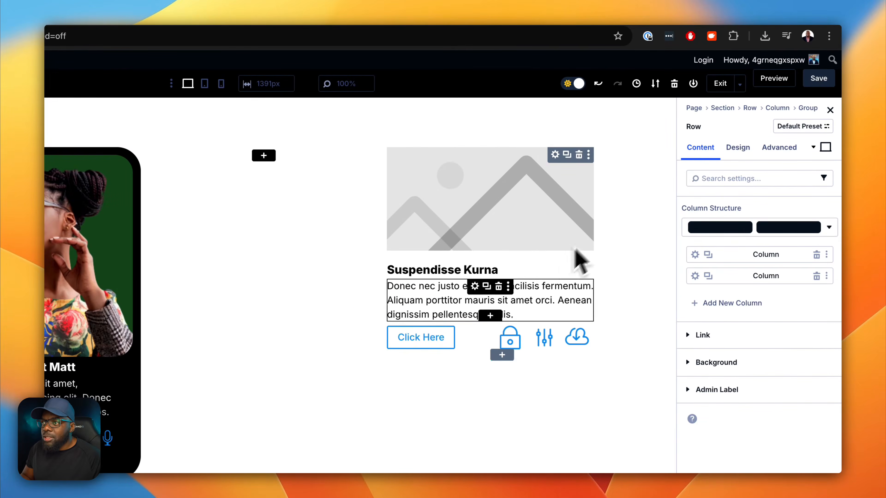
pyautogui.click(746, 153)
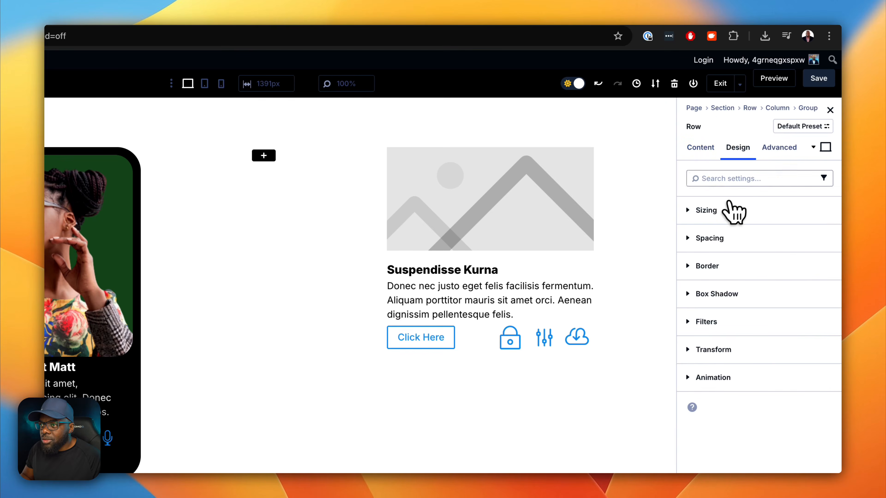
pyautogui.click(718, 213)
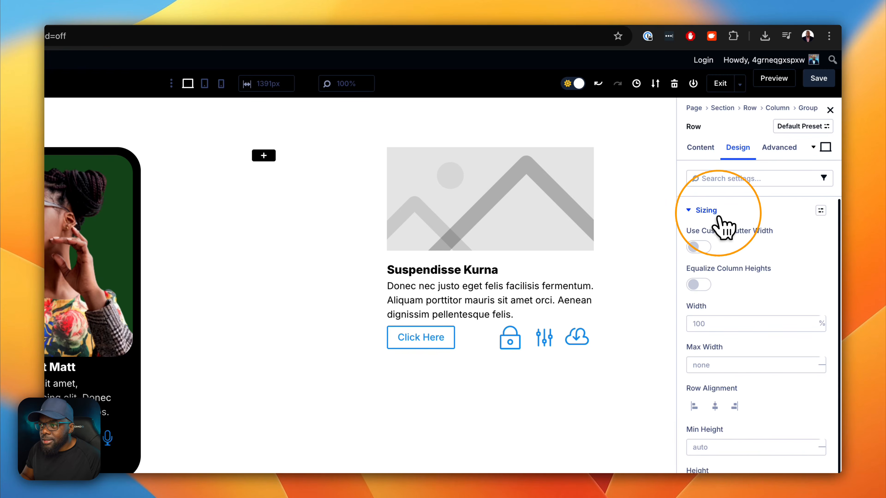
pyautogui.click(700, 247)
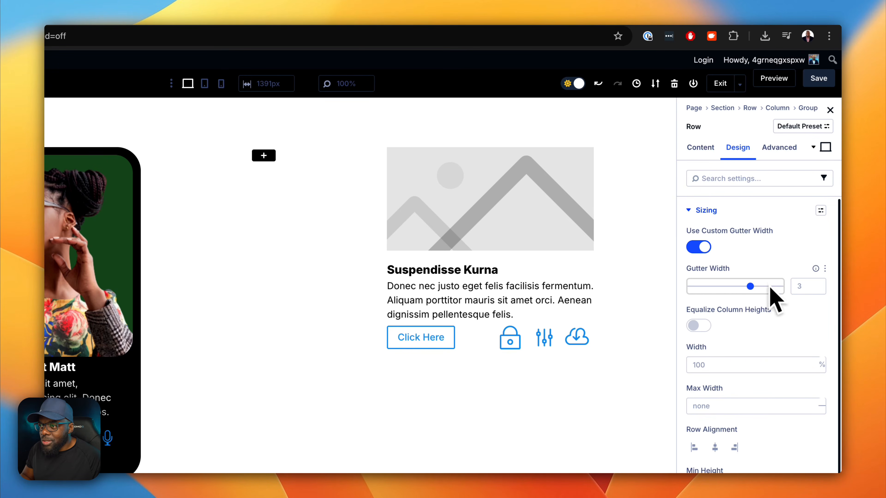
pyautogui.moveTo(750, 286); pyautogui.dragTo(711, 289)
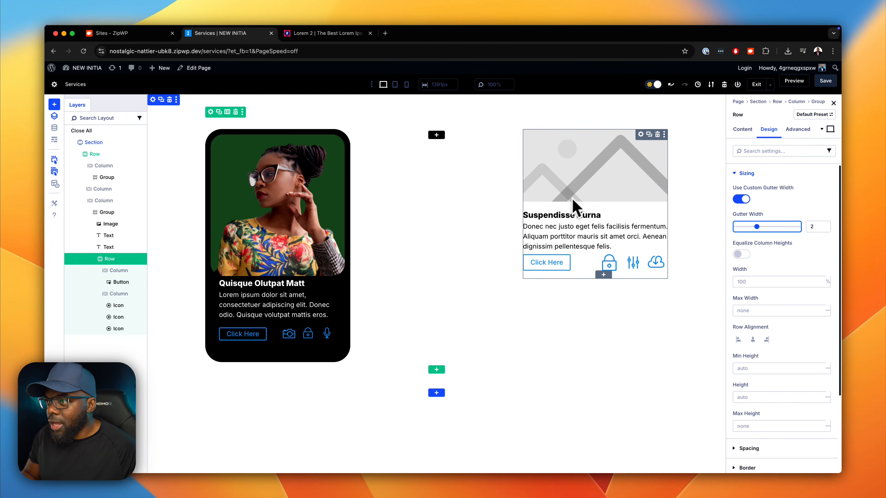
# - Try a black background color on the third column's group, and remove it
pyautogui.click(641, 135)
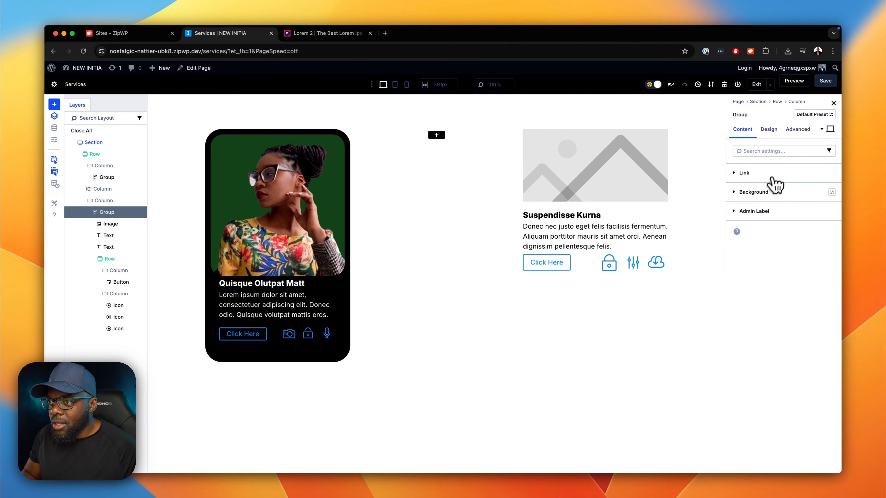
pyautogui.click(757, 192)
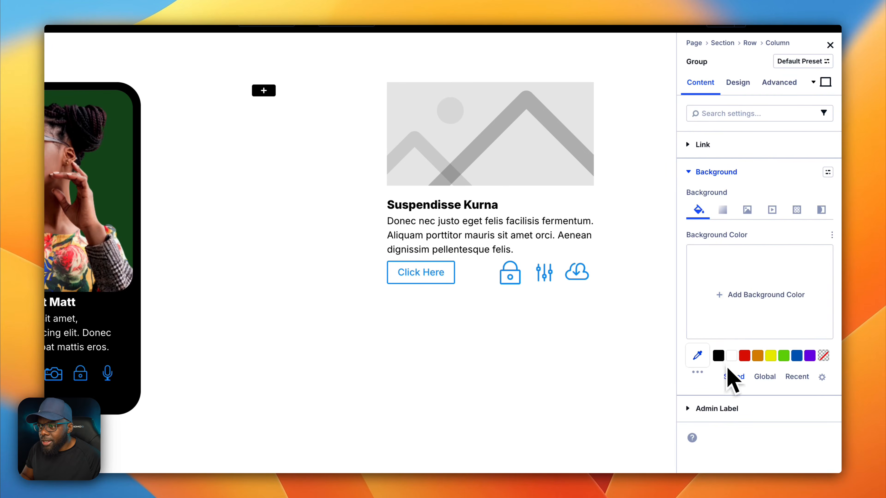
pyautogui.click(720, 356)
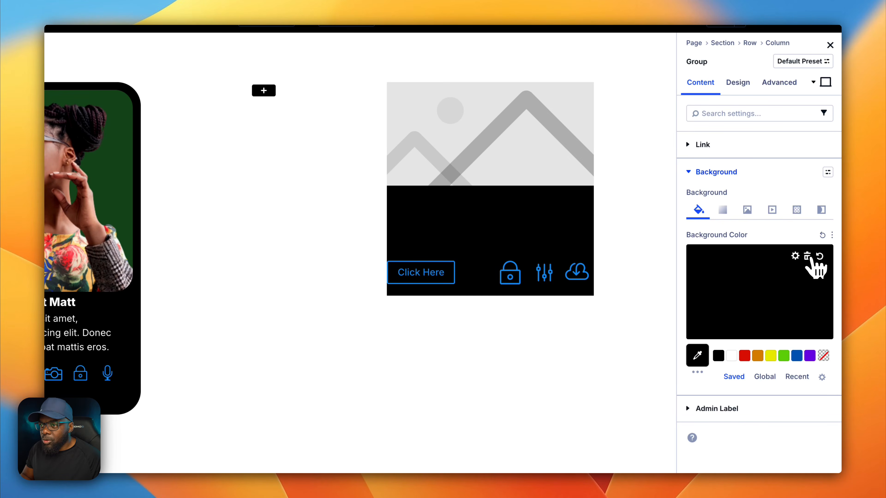
pyautogui.click(808, 257)
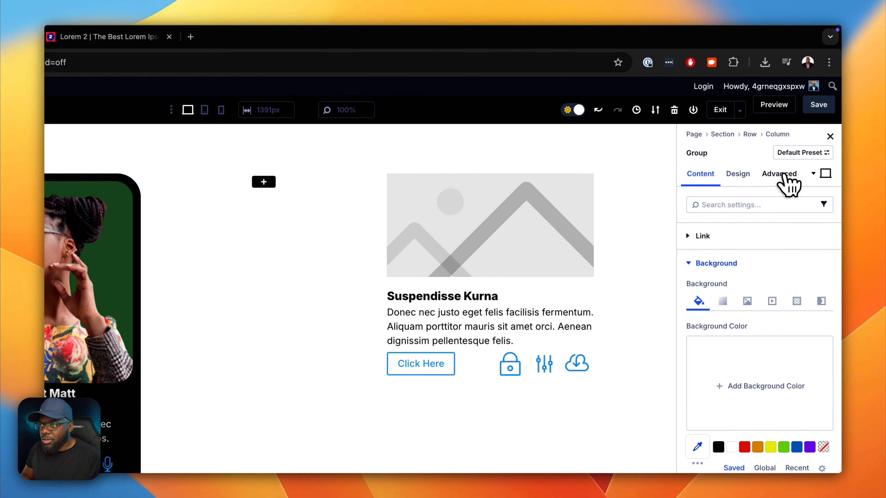
# - Give the group the CSS classes pad-s and bg-gray-900, trying the bg-gray-800 shade first
pyautogui.click(783, 174)
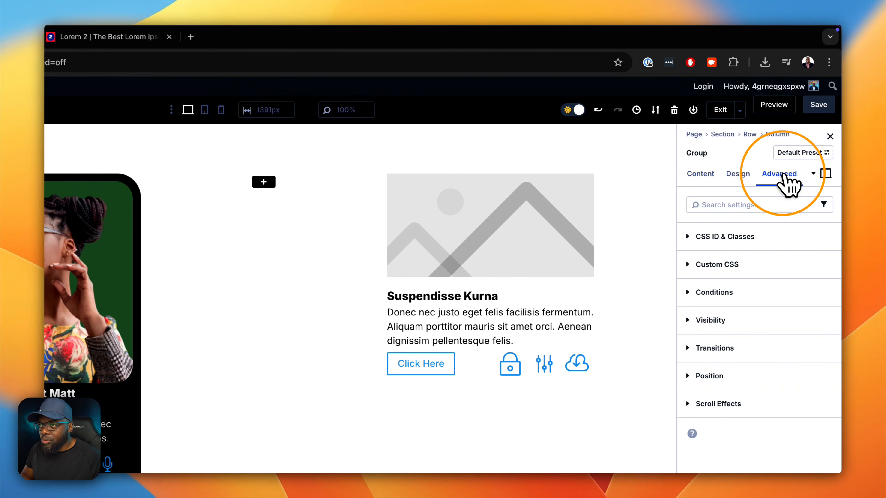
pyautogui.click(742, 236)
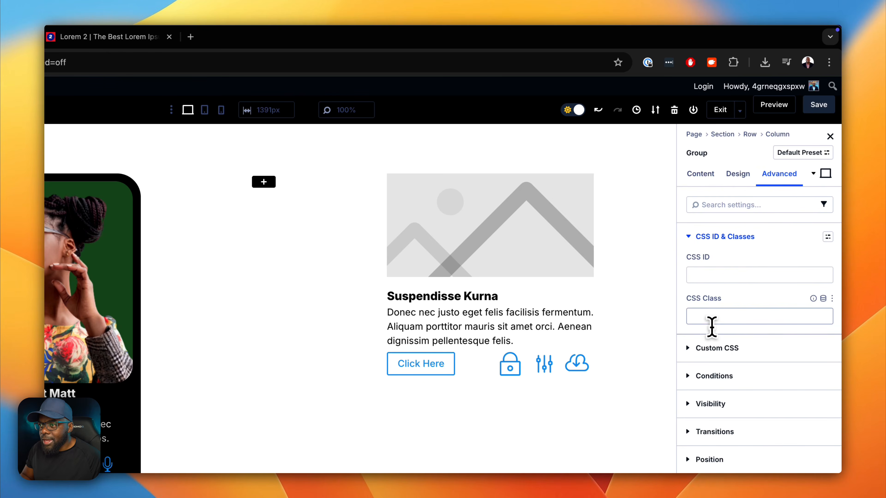
pyautogui.click(711, 318)
pyautogui.write('pad')
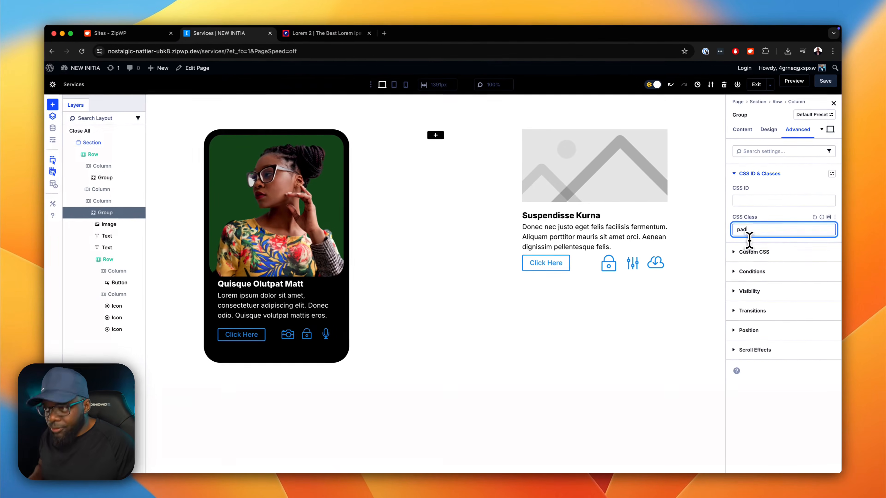
pyautogui.write('-')
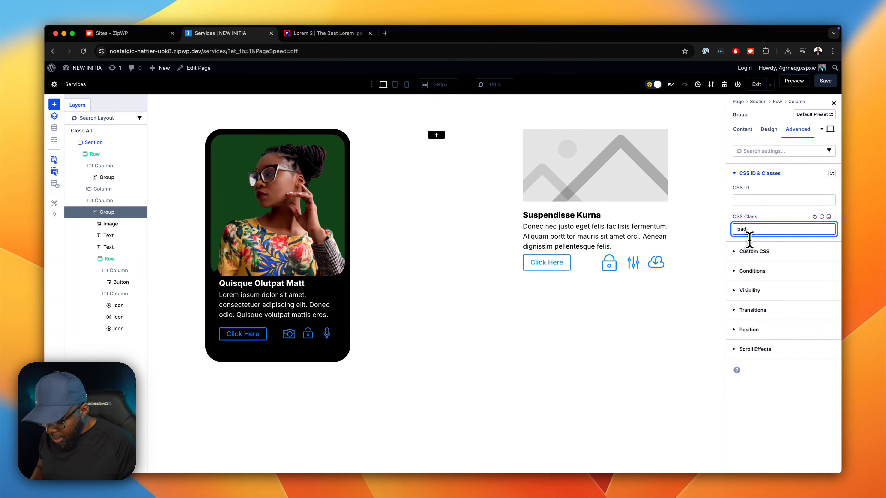
pyautogui.write('s bg-gray-')
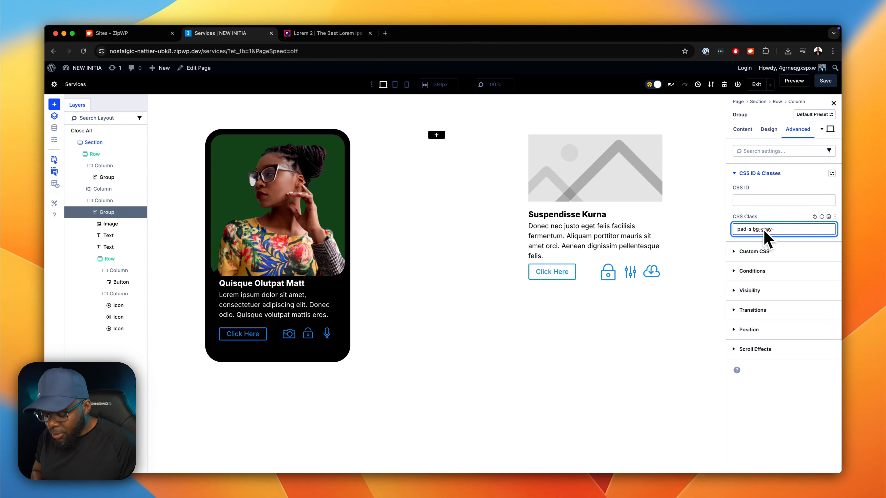
pyautogui.write('00')
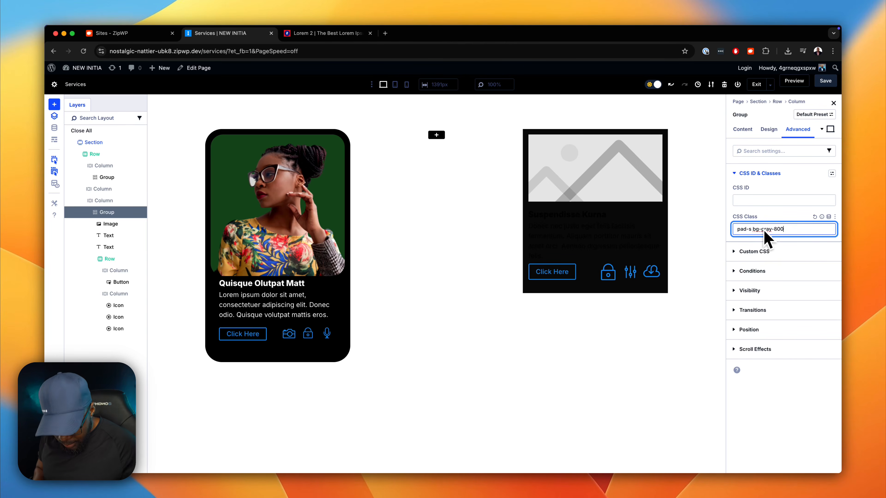
pyautogui.press('Left')
pyautogui.press('BackSpace')
pyautogui.write('9')
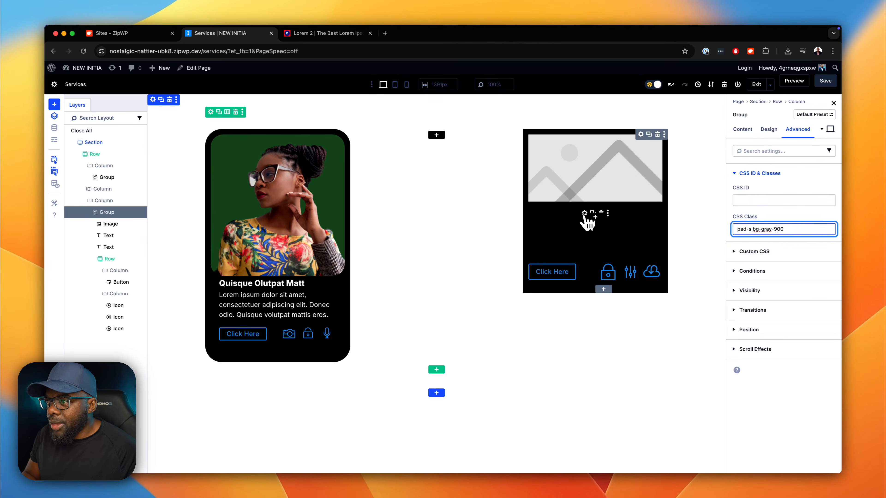
# - Set the text color of the card title Suspendisse Kurna to white
pyautogui.click(585, 213)
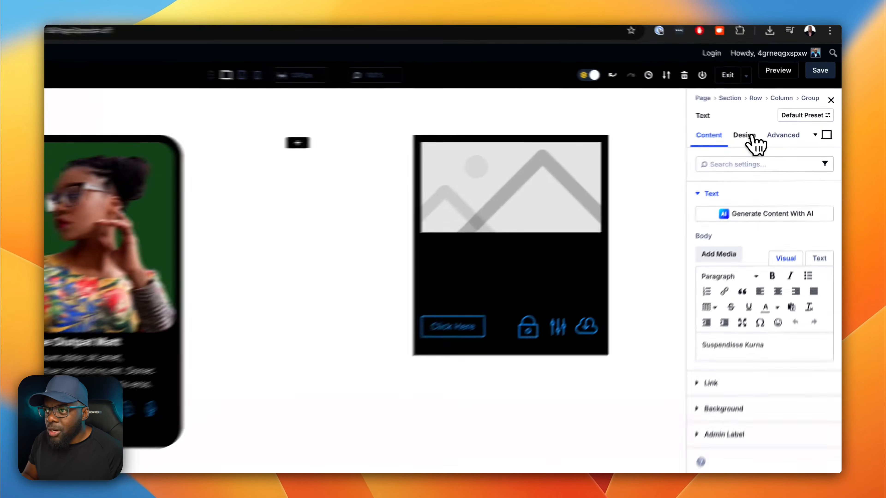
pyautogui.click(775, 135)
pyautogui.click(756, 175)
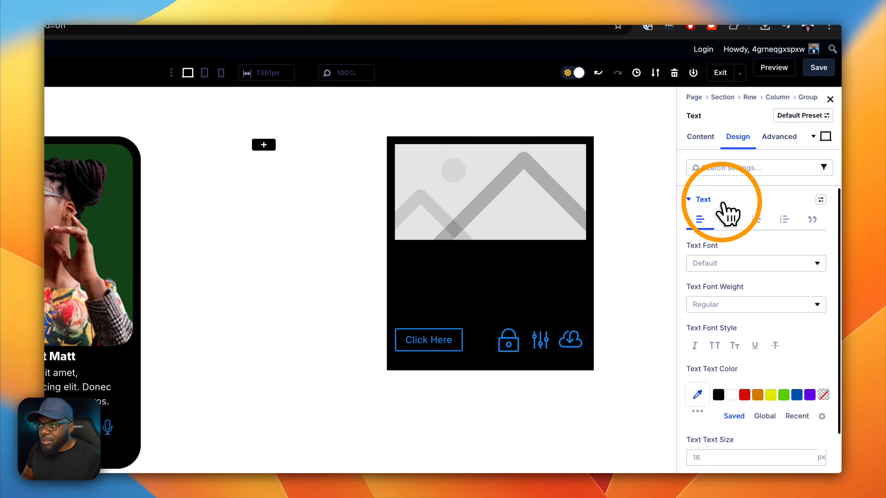
pyautogui.click(732, 395)
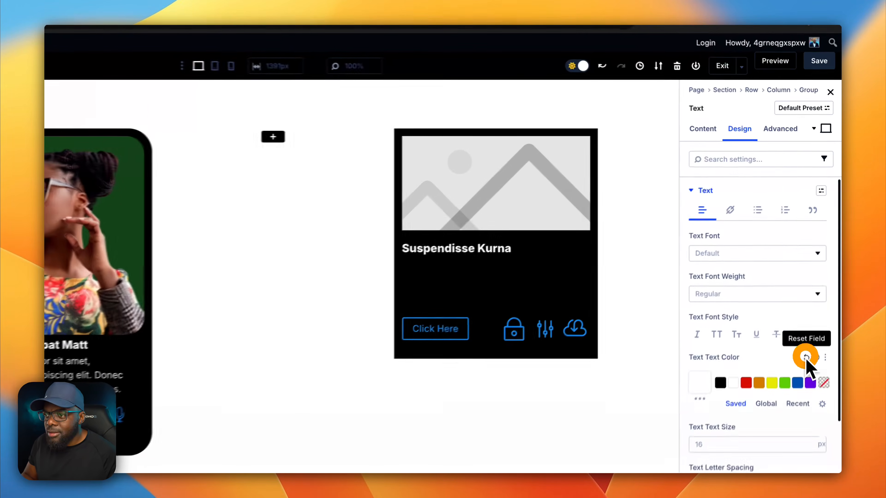
# - Reset the text color of the card title Suspendisse Kurna and add text-white to its CSS classes text-m font-800
pyautogui.click(817, 292)
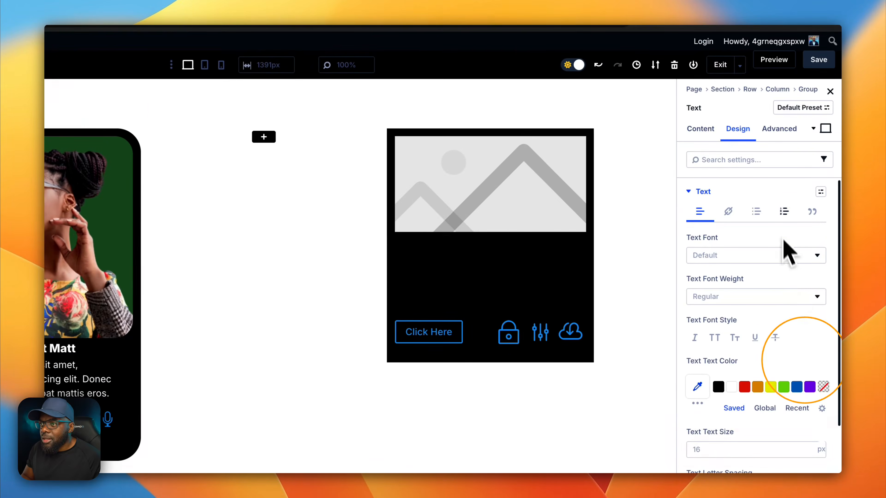
pyautogui.click(781, 129)
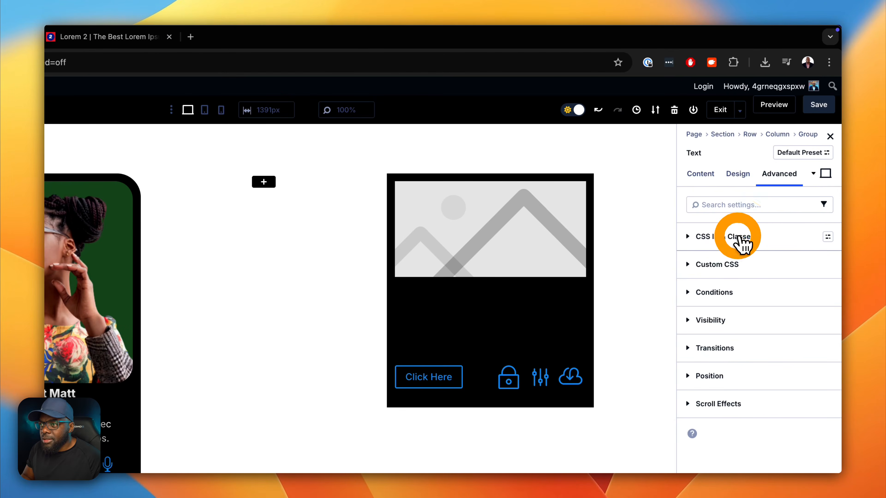
pyautogui.click(740, 238)
pyautogui.click(777, 317)
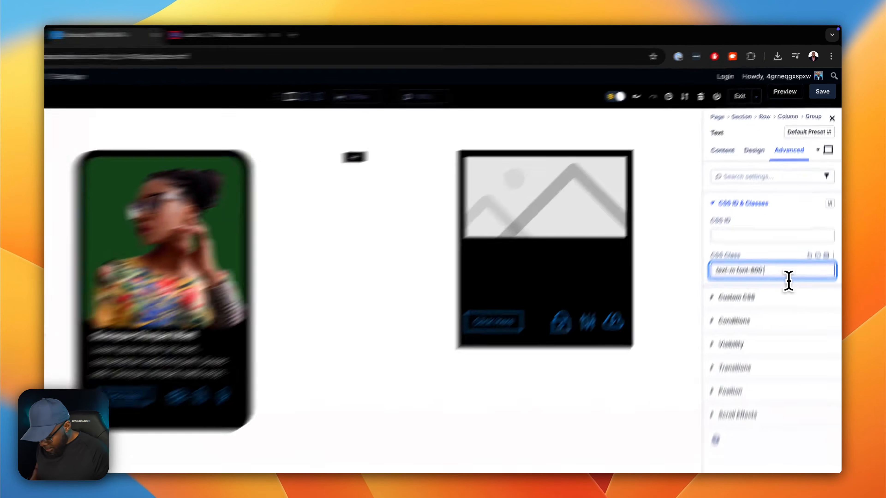
pyautogui.write('text')
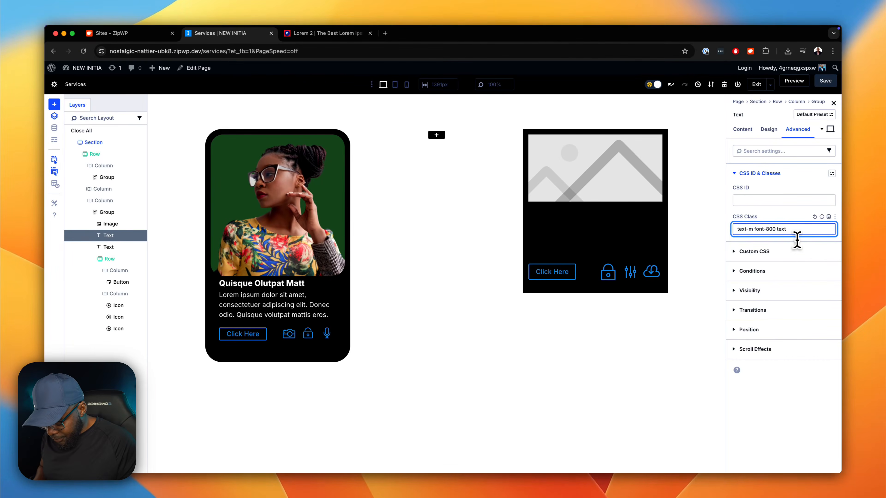
pyautogui.write('-white')
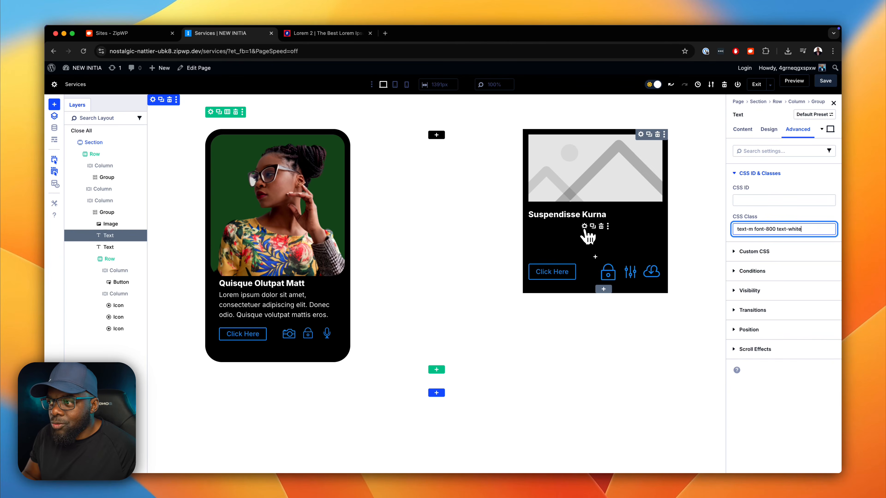
# - Give the body text below the third card's title the CSS class text-white
pyautogui.click(585, 226)
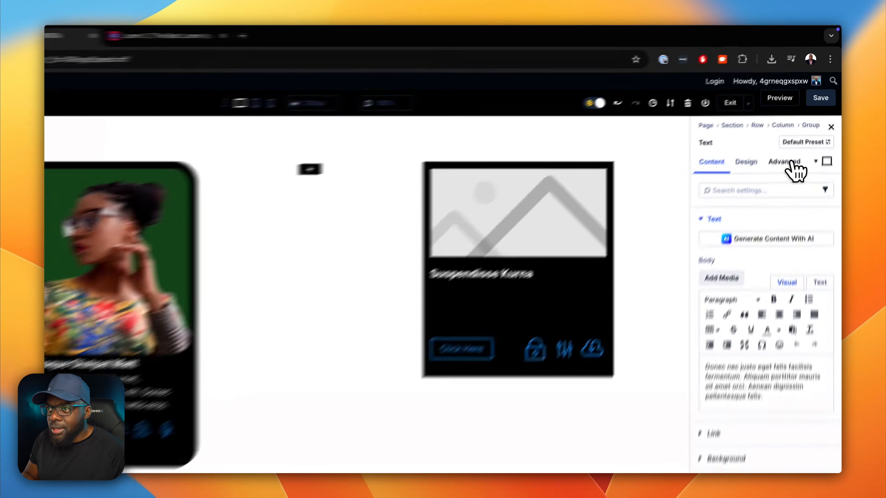
pyautogui.click(798, 129)
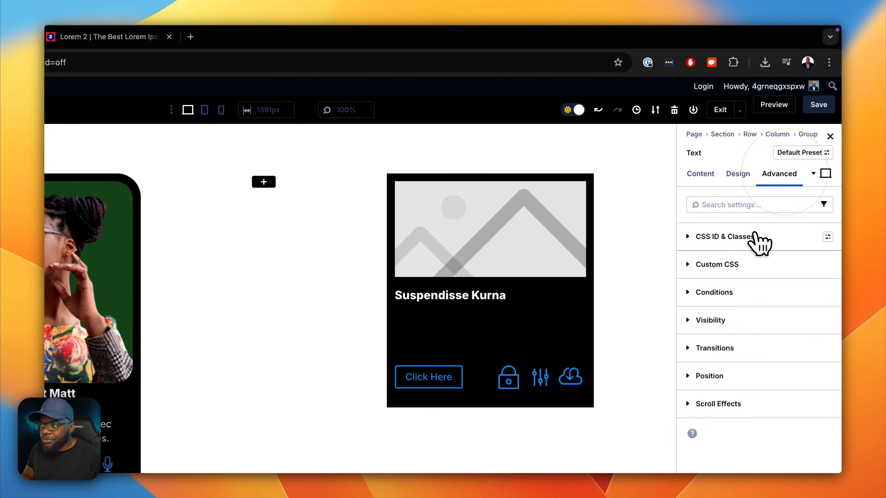
pyautogui.click(754, 240)
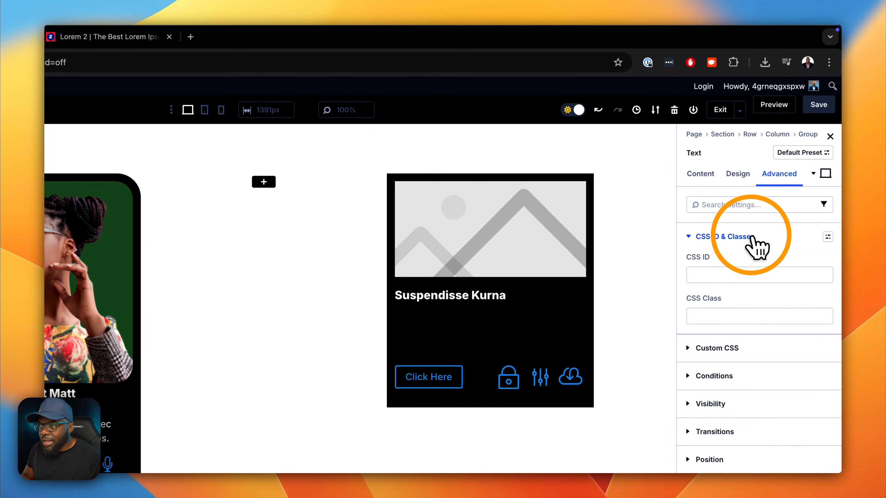
pyautogui.click(726, 328)
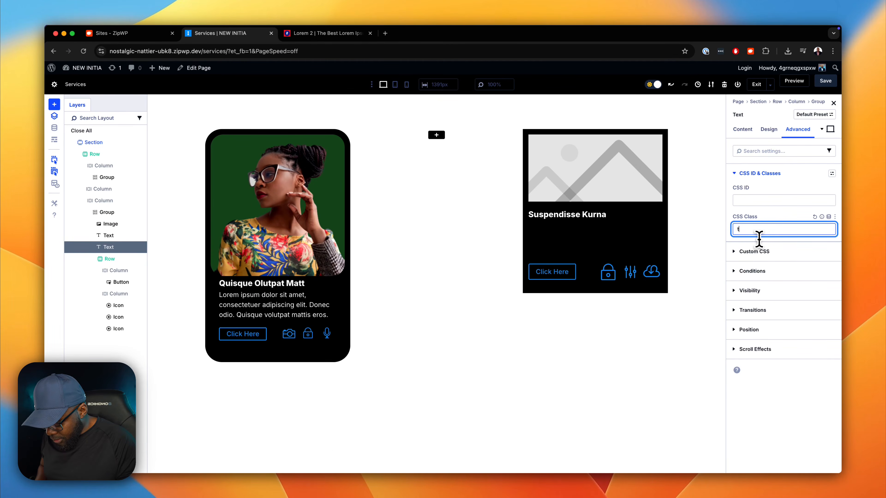
pyautogui.write('text-white')
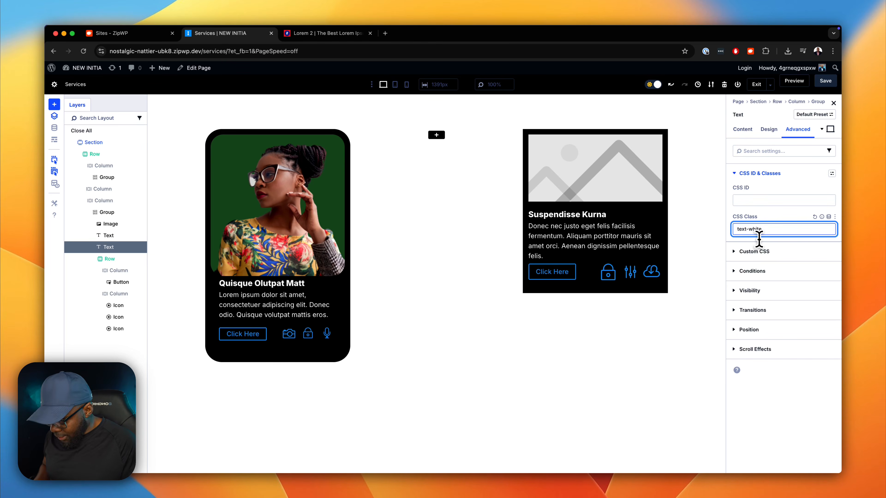
pyautogui.write(' sk')
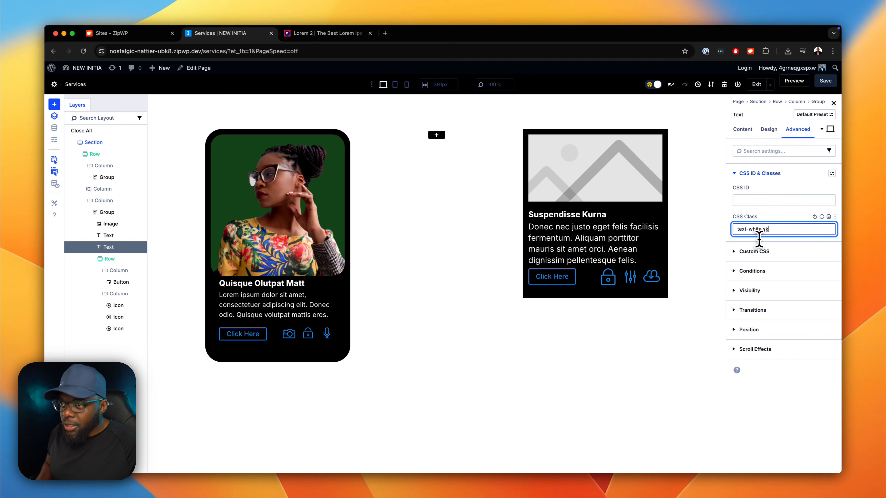
pyautogui.press('BackSpace')
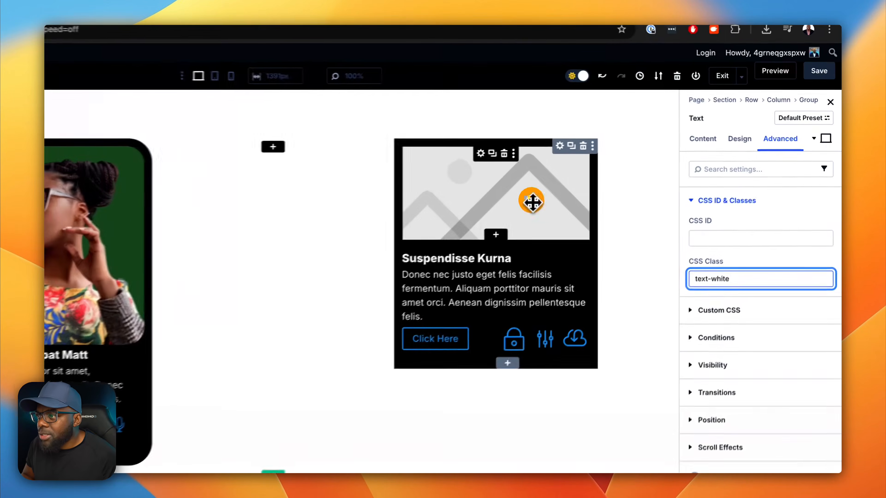
# - Replace the third card's placeholder image with pricing-demo-03 from the media library
pyautogui.click(621, 174)
pyautogui.click(739, 304)
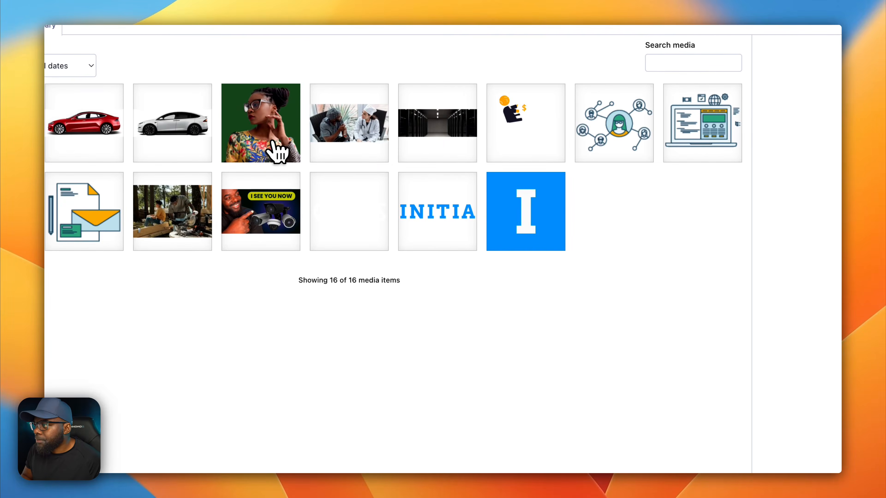
pyautogui.click(267, 128)
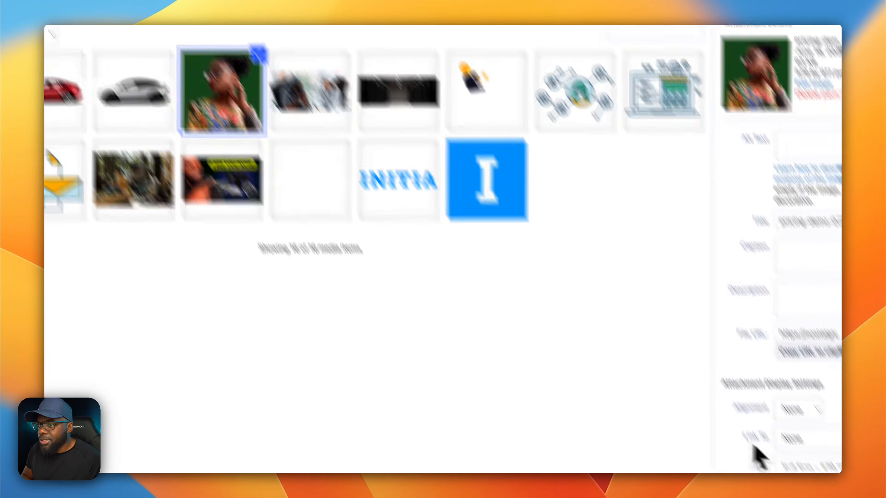
pyautogui.click(840, 471)
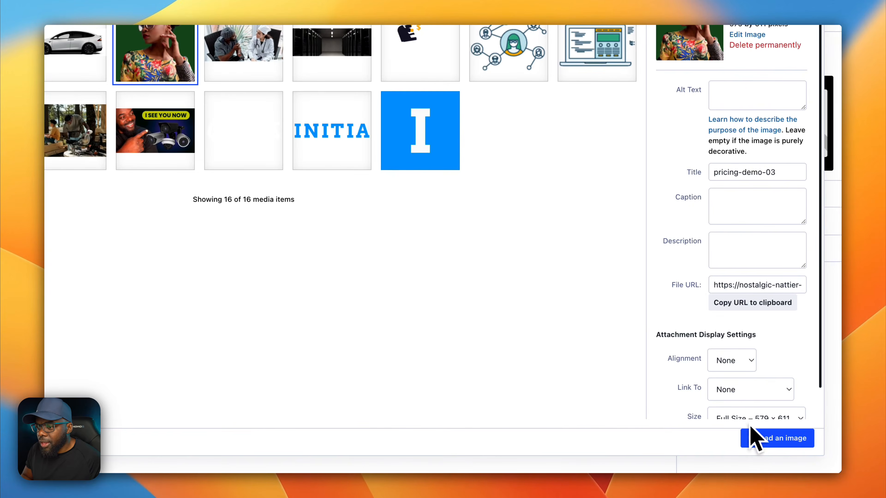
pyautogui.click(759, 440)
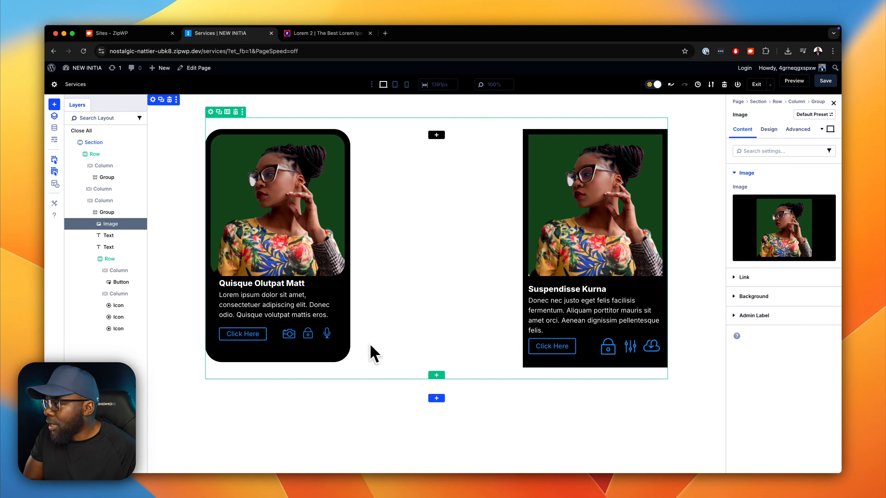
# - Show the element outlines on the canvas and copy the third column's card group into the empty middle column
pyautogui.click(115, 259)
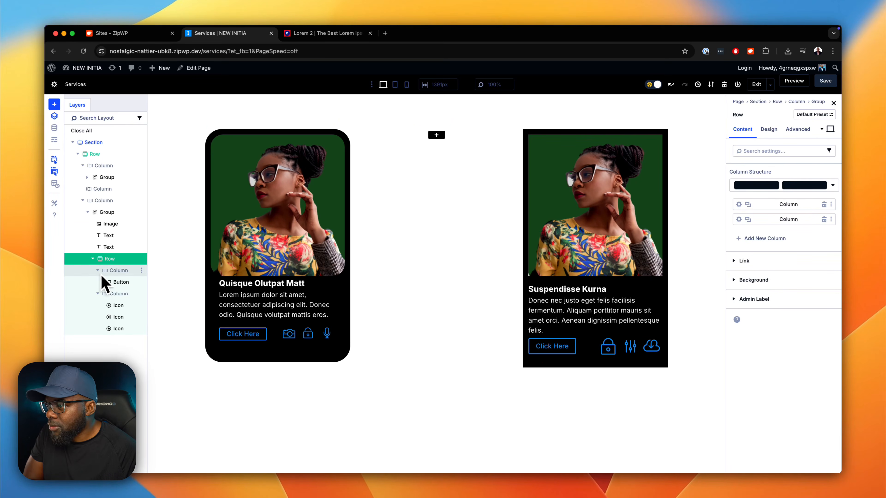
pyautogui.click(59, 185)
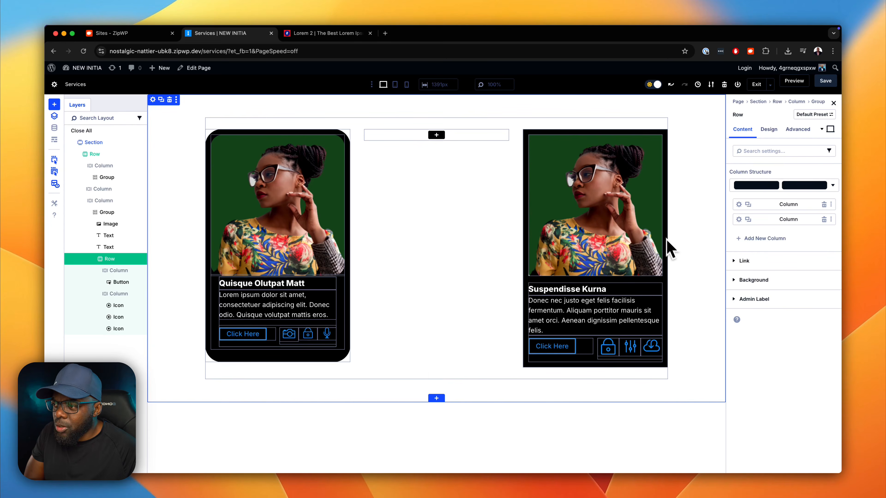
pyautogui.click(649, 135)
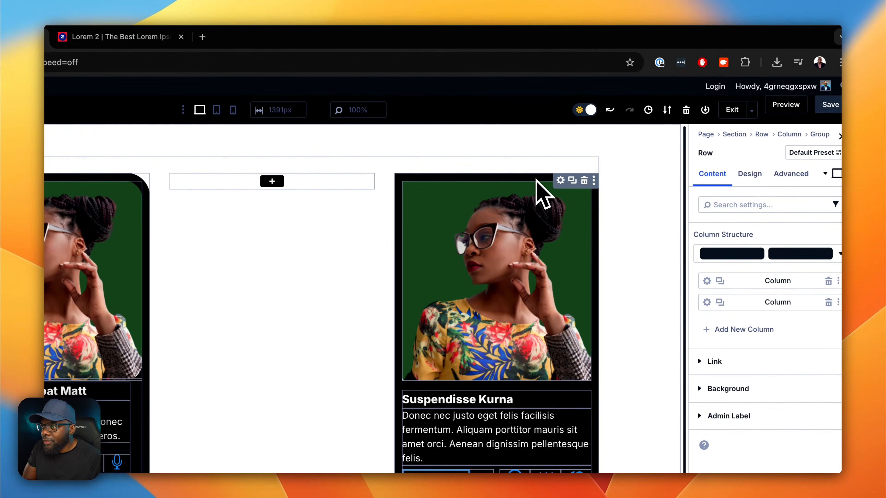
pyautogui.click(561, 179)
pyautogui.moveTo(316, 185); pyautogui.dragTo(309, 188)
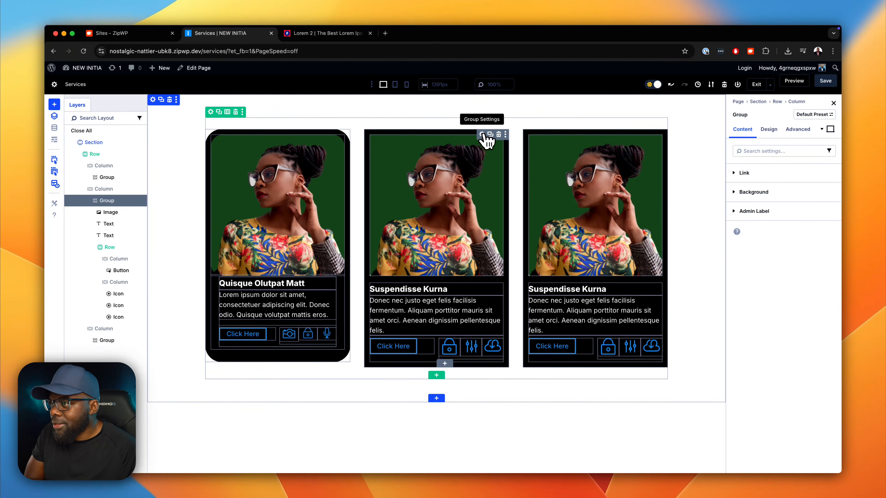
# - Set the border radius of the middle card's group to 40 px on all corners, trying 30 px first
pyautogui.click(483, 135)
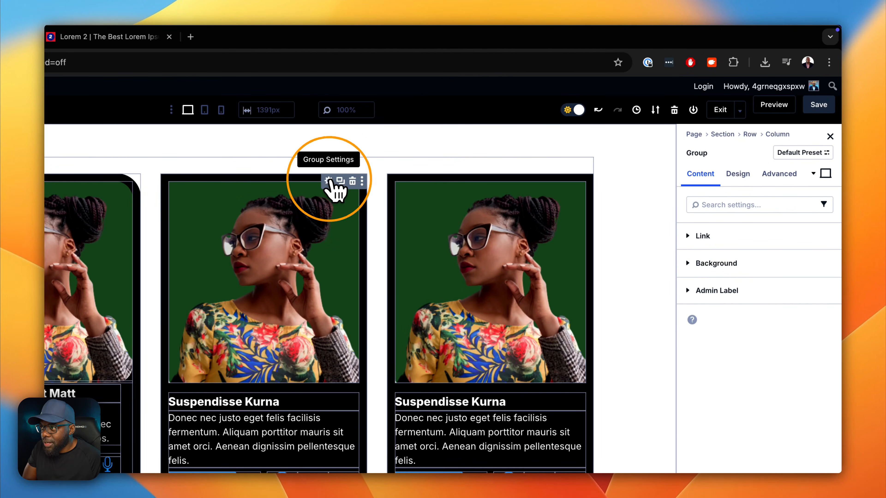
pyautogui.click(746, 173)
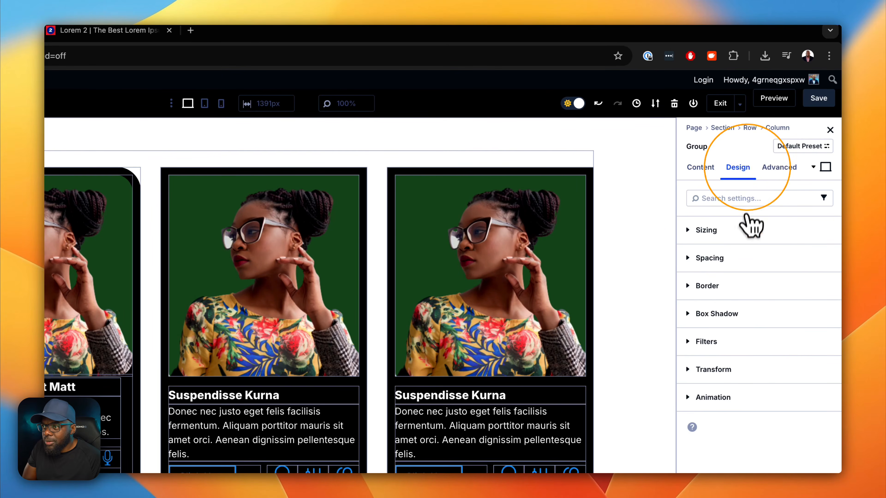
pyautogui.click(735, 293)
pyautogui.click(712, 335)
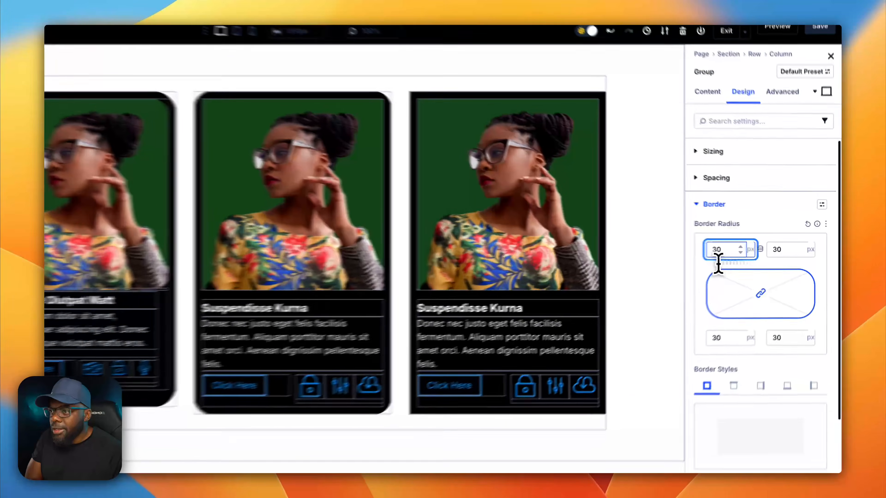
pyautogui.moveTo(751, 247); pyautogui.dragTo(742, 249)
pyautogui.write('4')
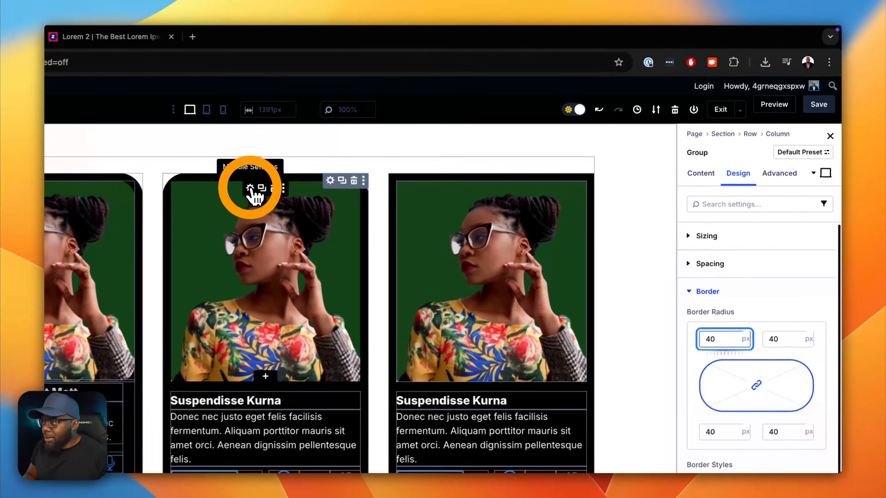
# - Set the border radius of the middle card's image to 30 px on all corners and check the card without element outlines
pyautogui.click(426, 140)
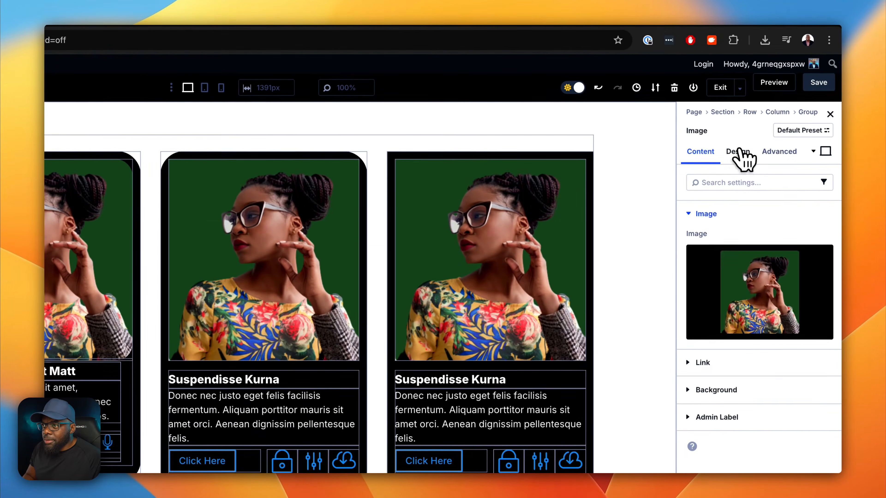
pyautogui.click(738, 158)
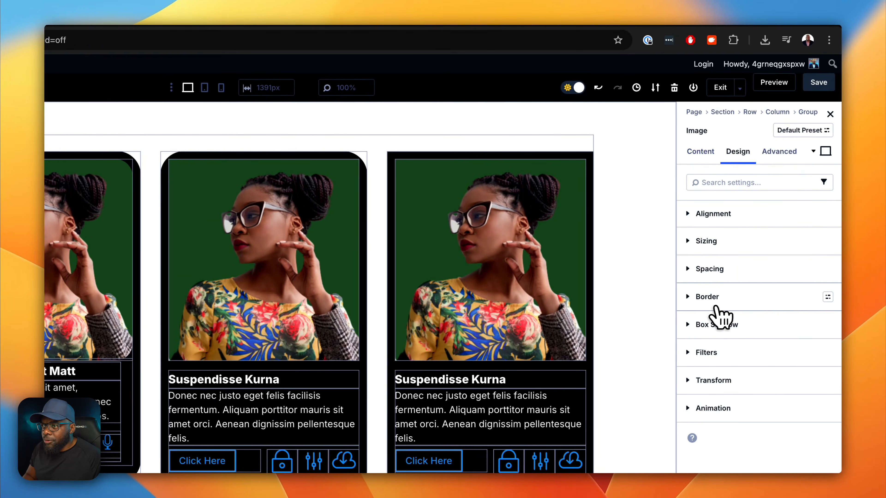
pyautogui.click(712, 297)
pyautogui.click(711, 344)
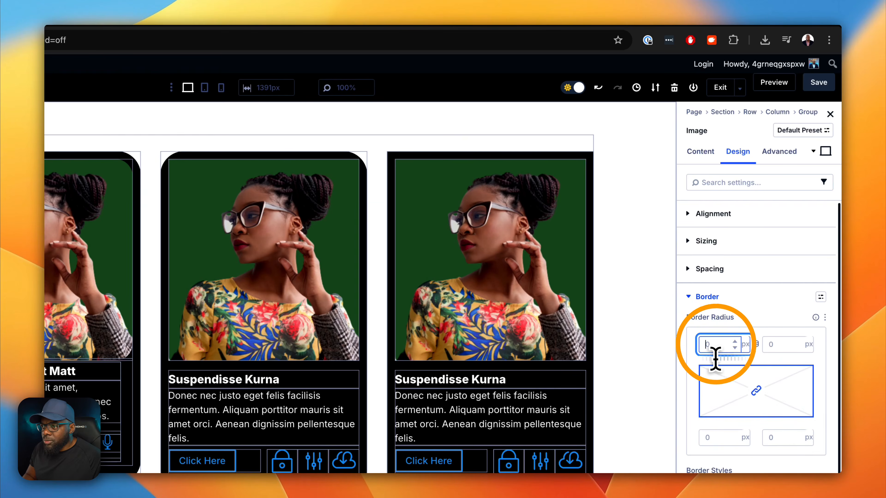
pyautogui.write('30')
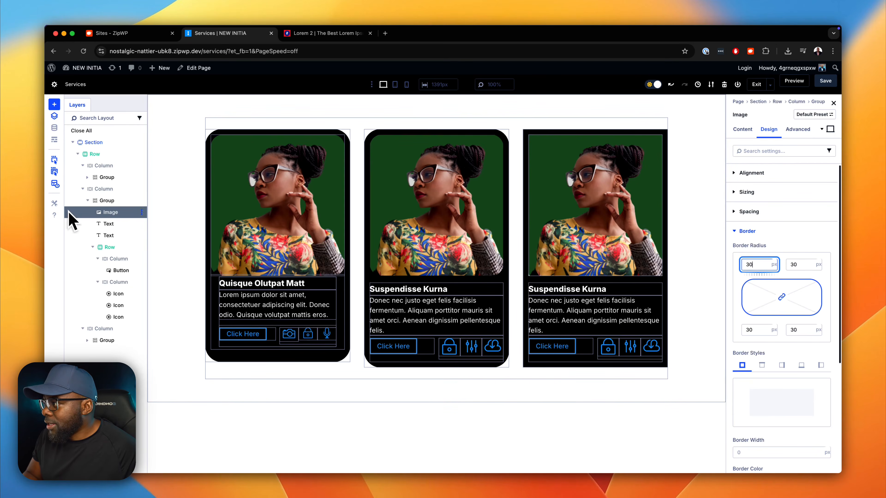
pyautogui.click(55, 183)
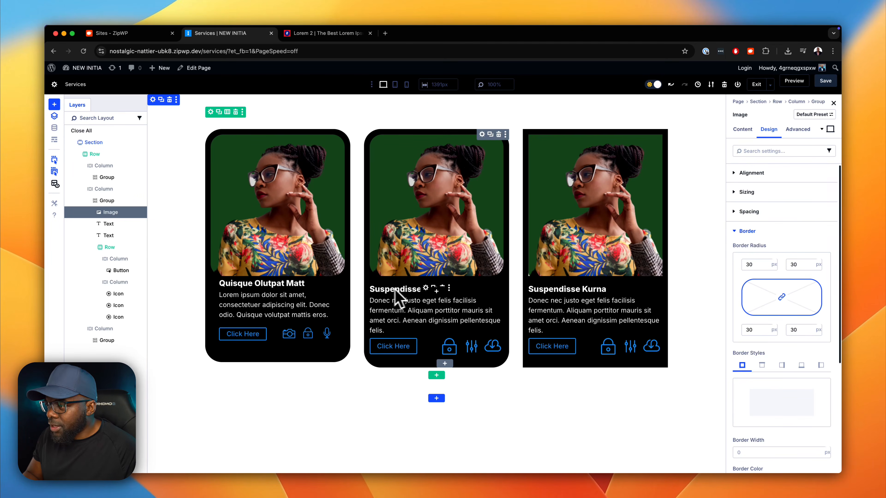
pyautogui.click(56, 184)
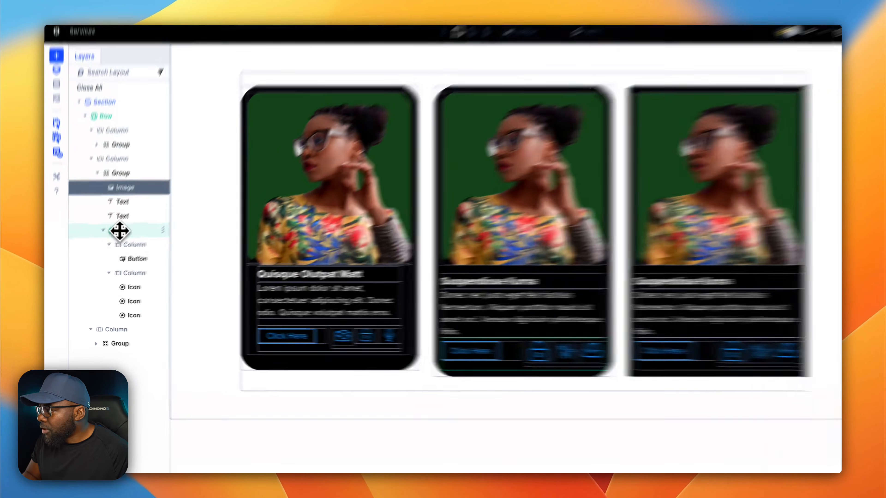
# - Set the left and right padding of the middle card's button and icon row to 1 rem, trying 2 rem first
pyautogui.click(120, 230)
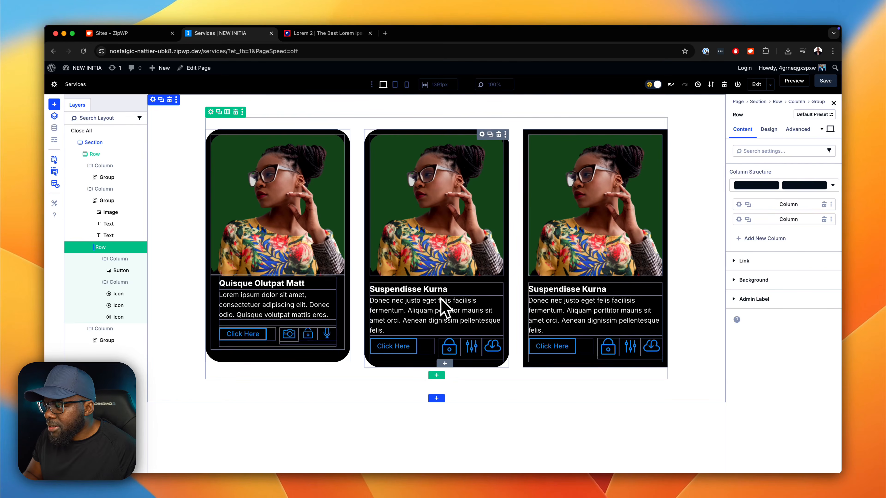
pyautogui.click(410, 361)
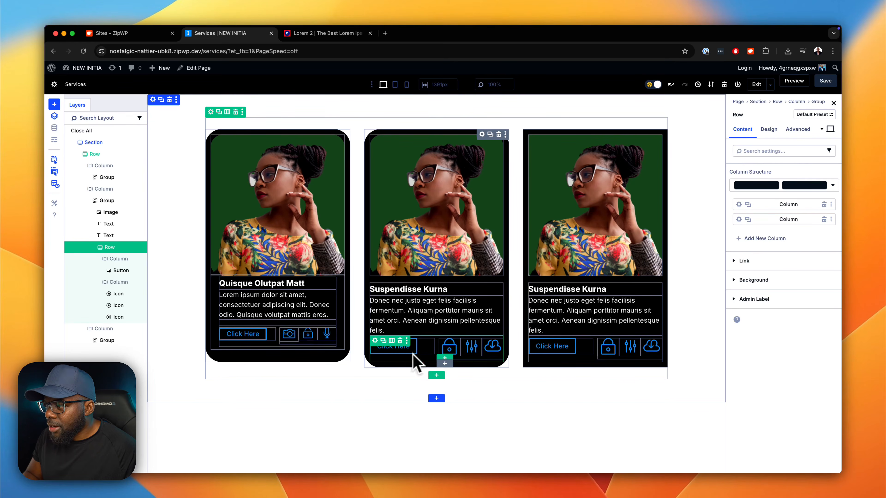
pyautogui.click(782, 131)
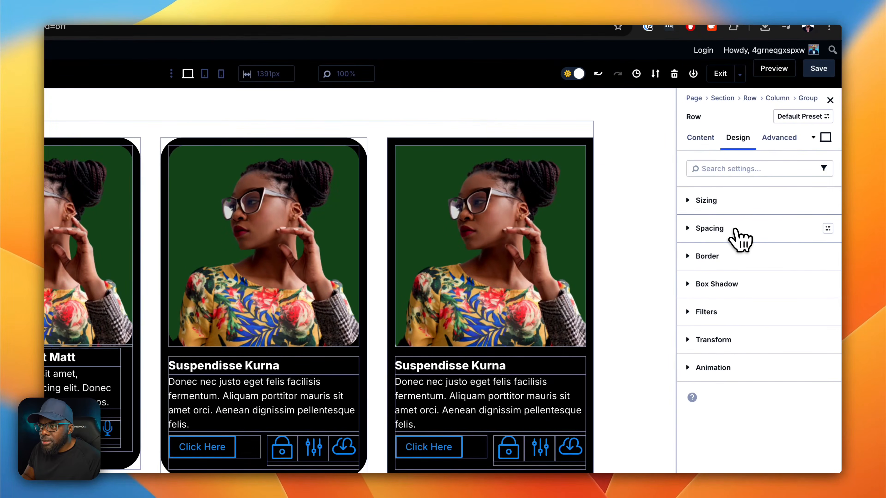
pyautogui.click(735, 231)
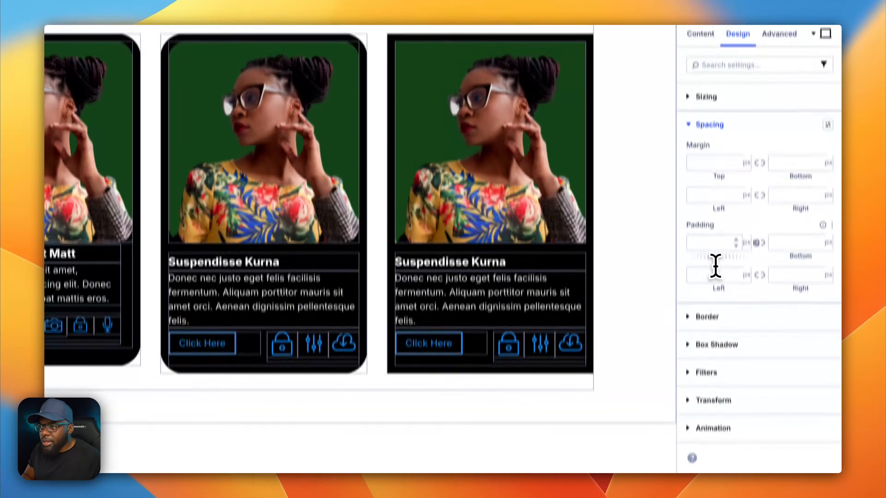
pyautogui.click(713, 346)
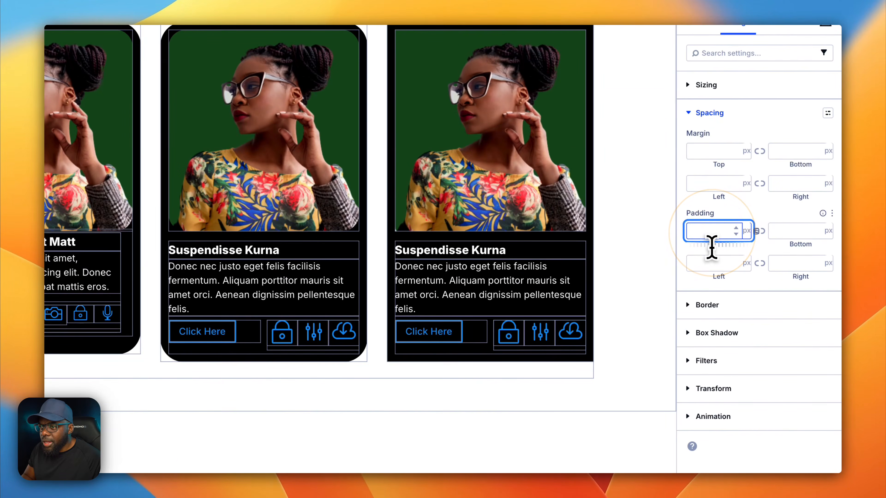
pyautogui.click(705, 263)
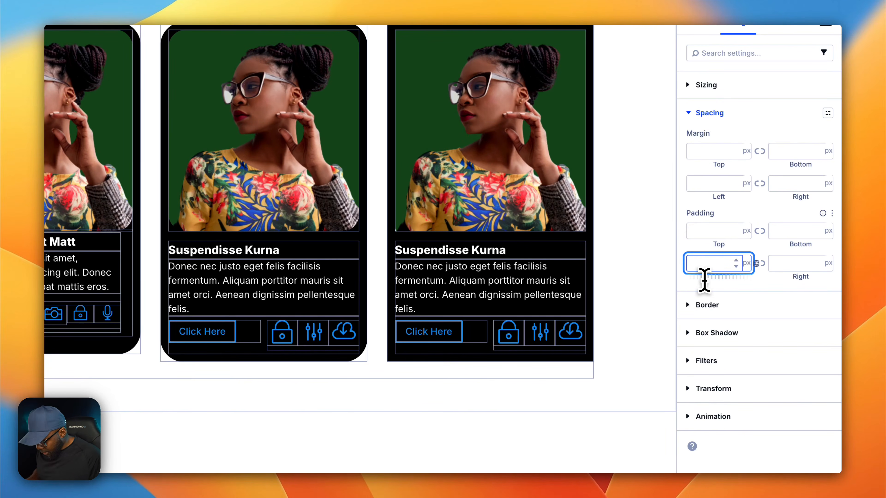
pyautogui.write('2rem')
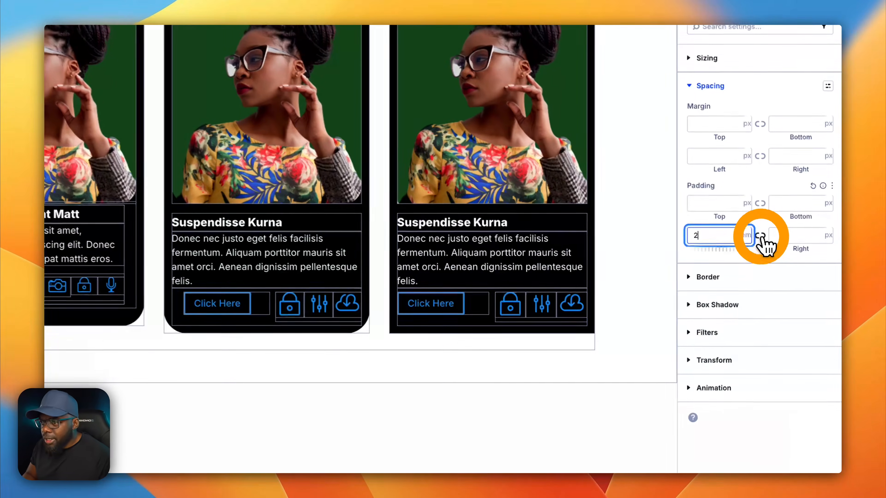
pyautogui.click(786, 299)
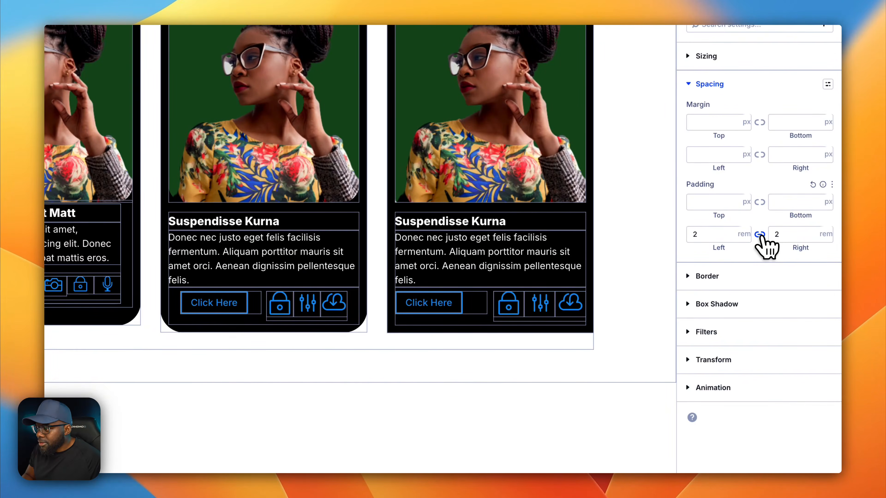
pyautogui.click(732, 238)
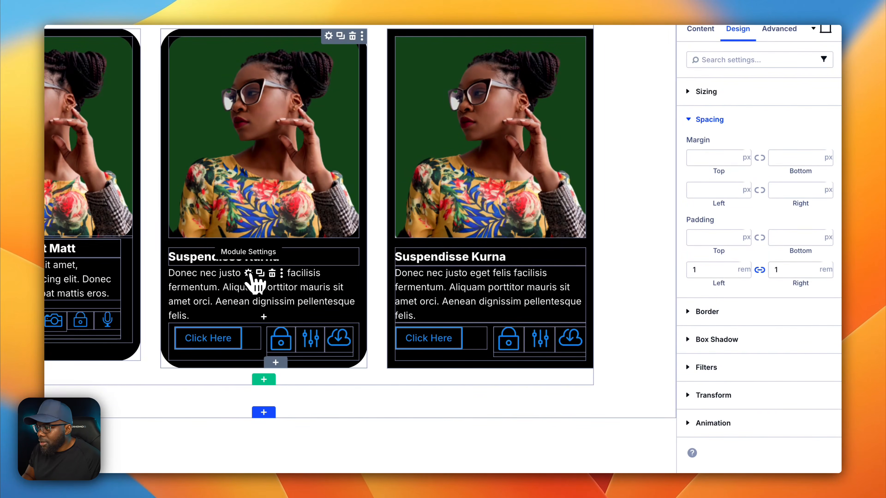
# - Set the left and right padding of the middle card's body text to 1 rem and indent its title to match
pyautogui.click(248, 273)
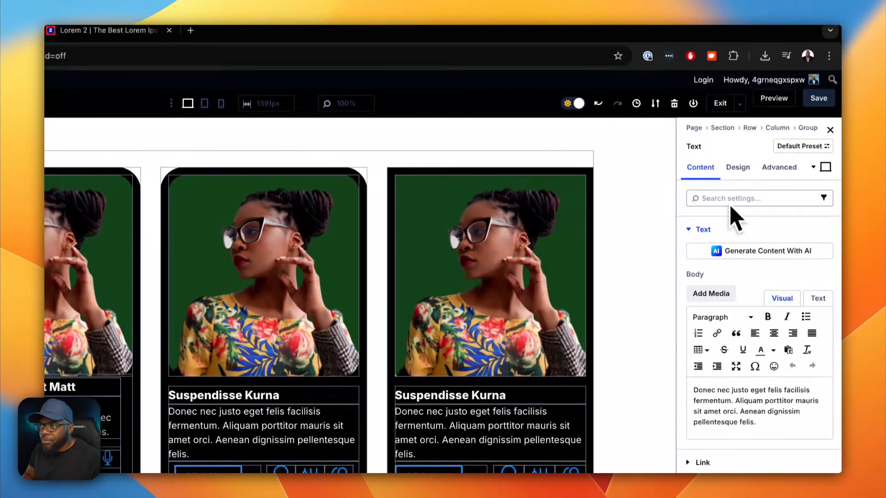
pyautogui.click(738, 29)
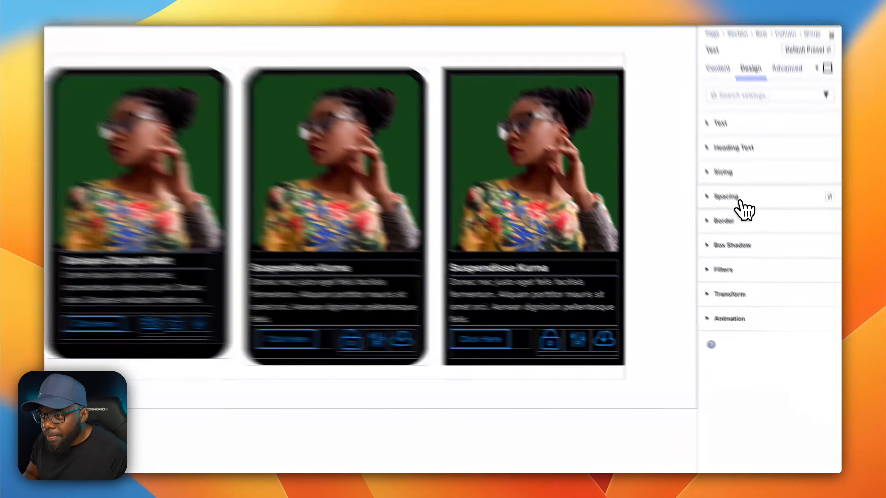
pyautogui.click(750, 232)
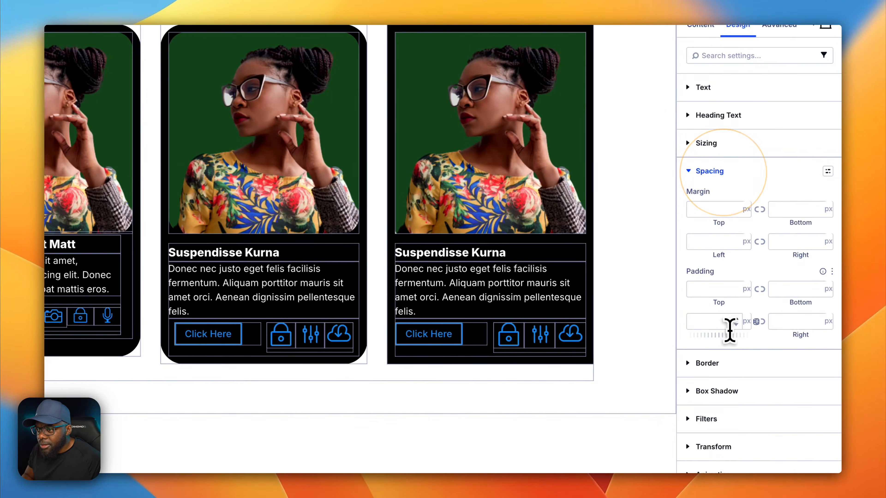
pyautogui.click(715, 333)
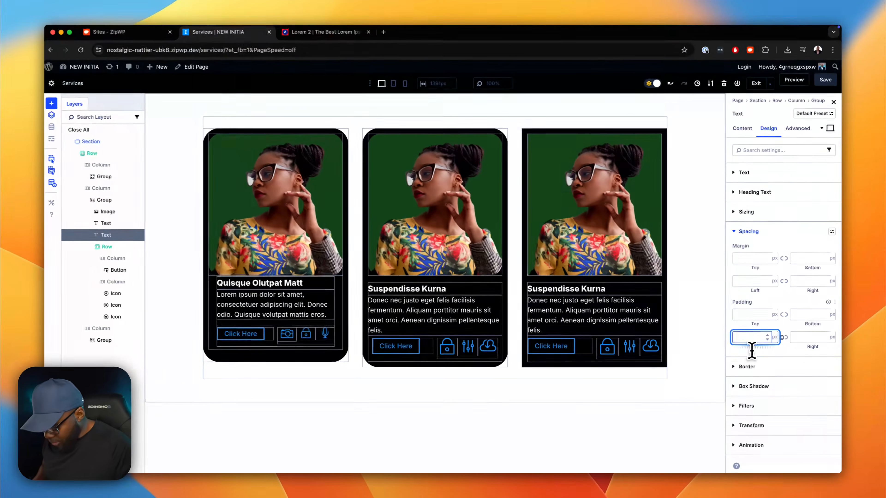
pyautogui.write('1rem')
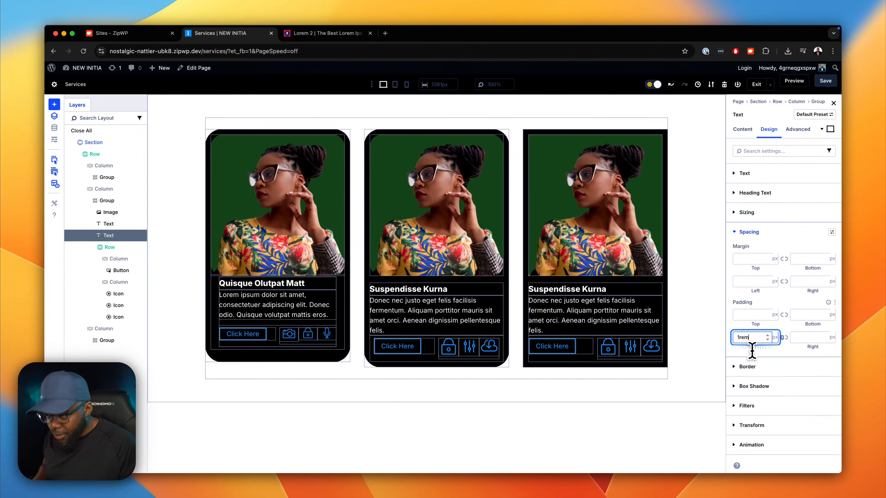
pyautogui.click(786, 338)
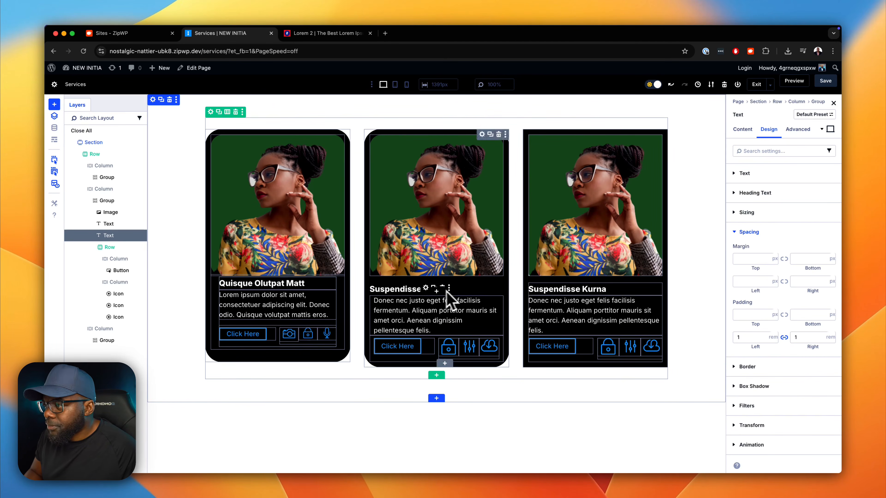
pyautogui.click(452, 298)
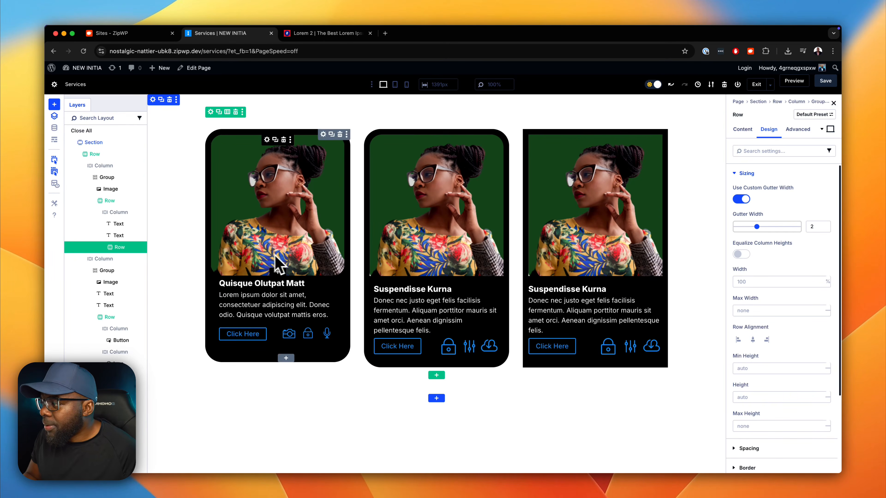